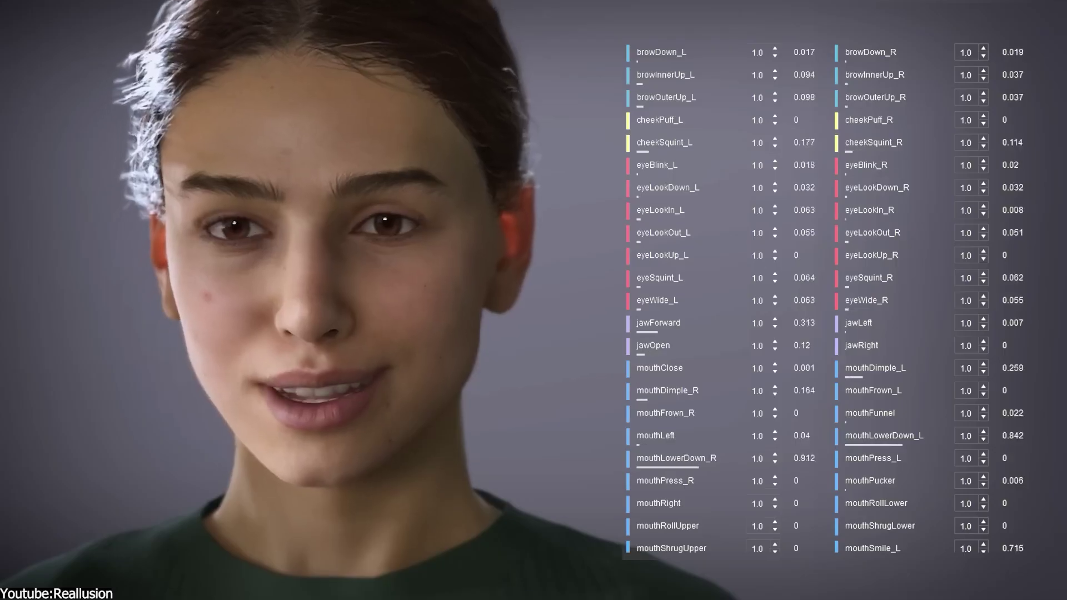
Step: Lower SwatGuy's jawOpen blendshape weight in two steps
left_click(731, 337)
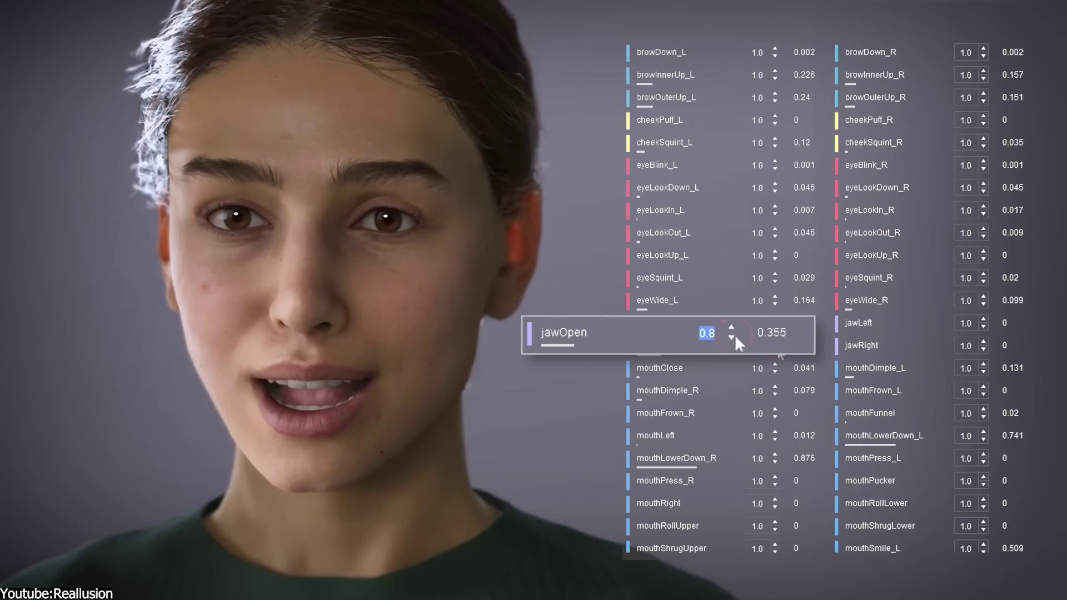
left_click(732, 337)
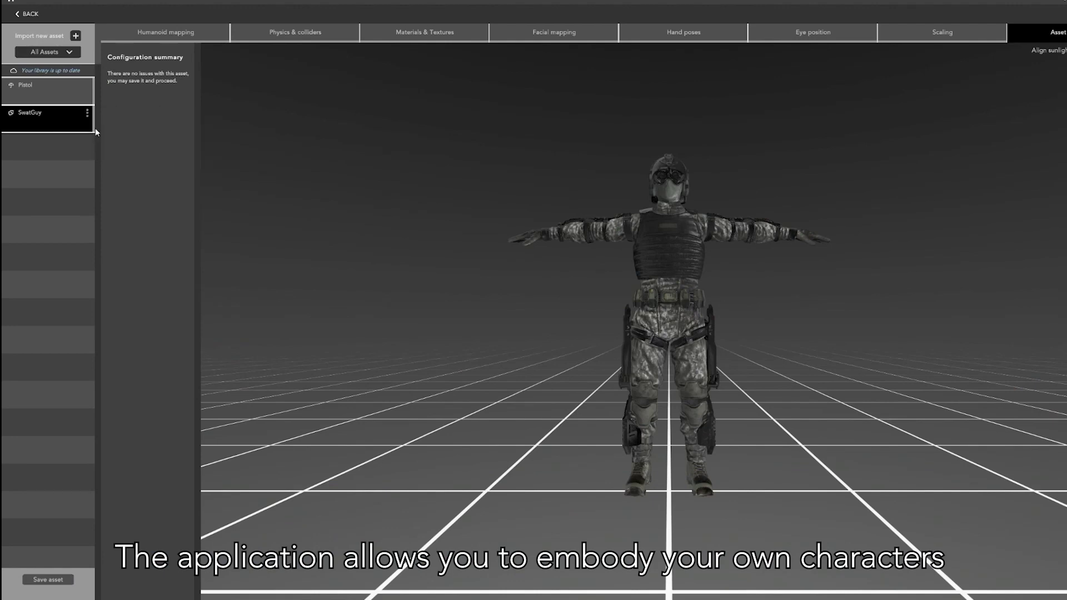
Step: Look at the character's Scaling settings, then its Eye position settings
left_click(945, 33)
left_click(833, 34)
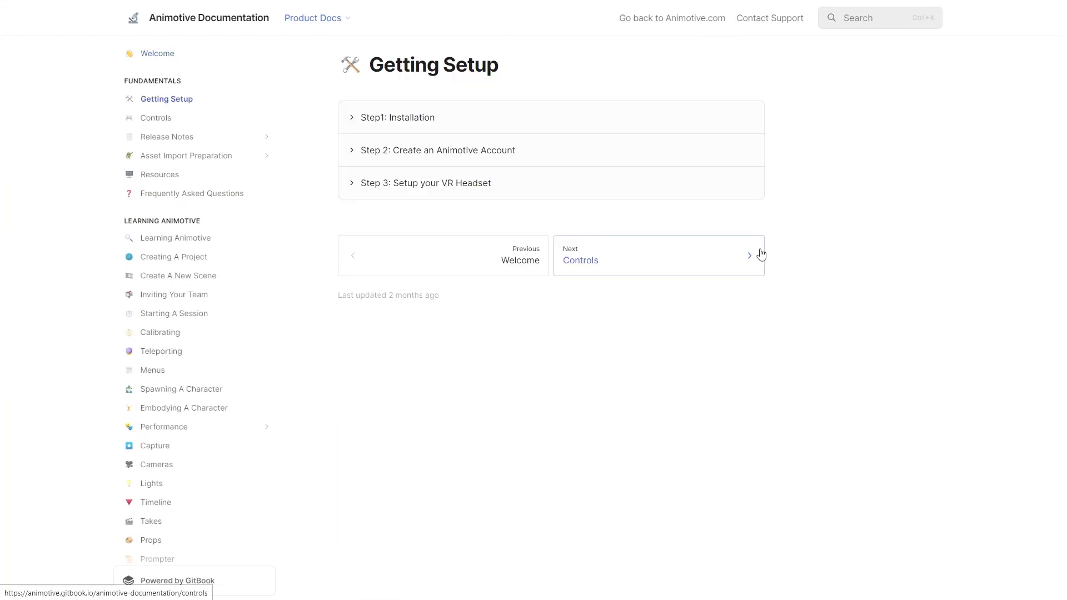
Step: Expand the Step 1 installation, Step 2 account and Step 3 VR headset instructions and read through them
left_click(351, 117)
scroll(355, 389, "down", 5)
scroll(353, 431, "down", 2)
left_click(354, 432)
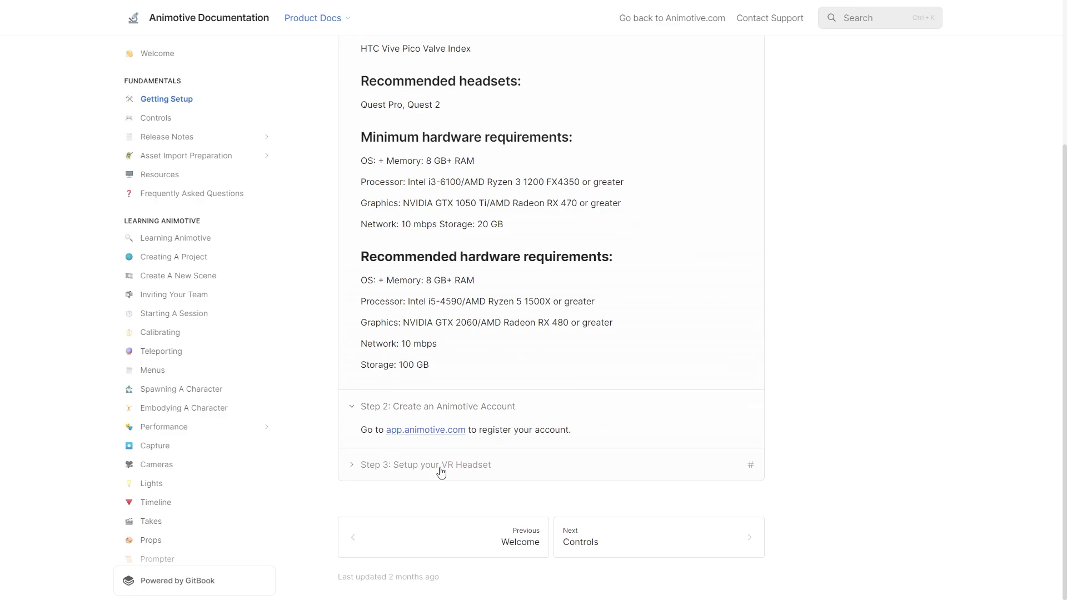
left_click(441, 536)
scroll(501, 333, "down", 5)
scroll(721, 279, "down", 10)
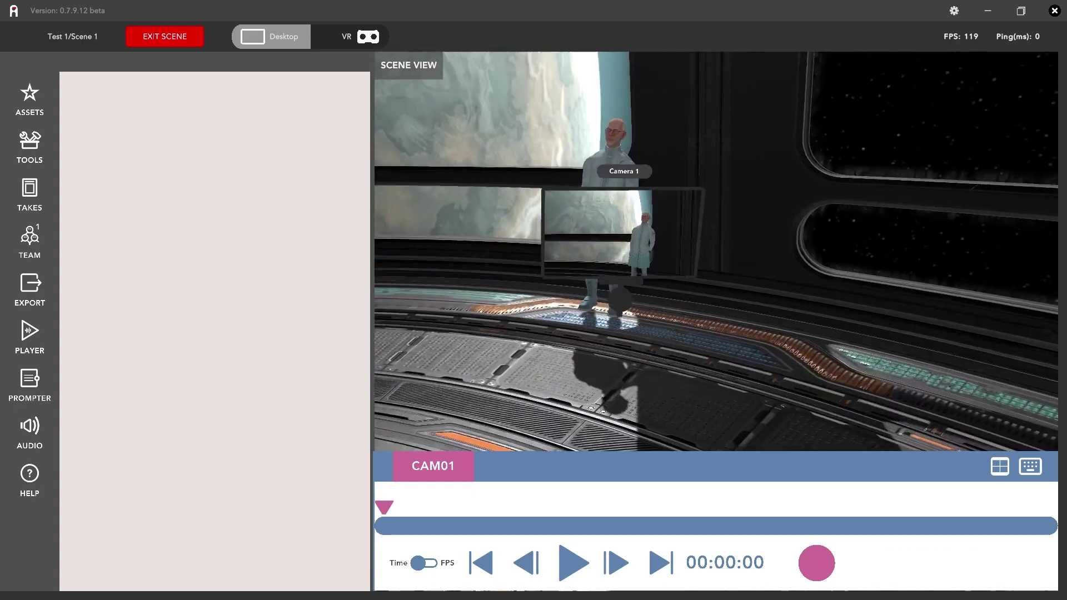
Step: Zoom Camera 1 to about 66.8 with focus distance 8.4, then shift SwatGuy right and down
left_click(625, 289)
mouse_move(141, 340)
left_mouse_down()
mouse_move(157, 340)
mouse_move(147, 338)
left_mouse_up()
left_click(149, 275)
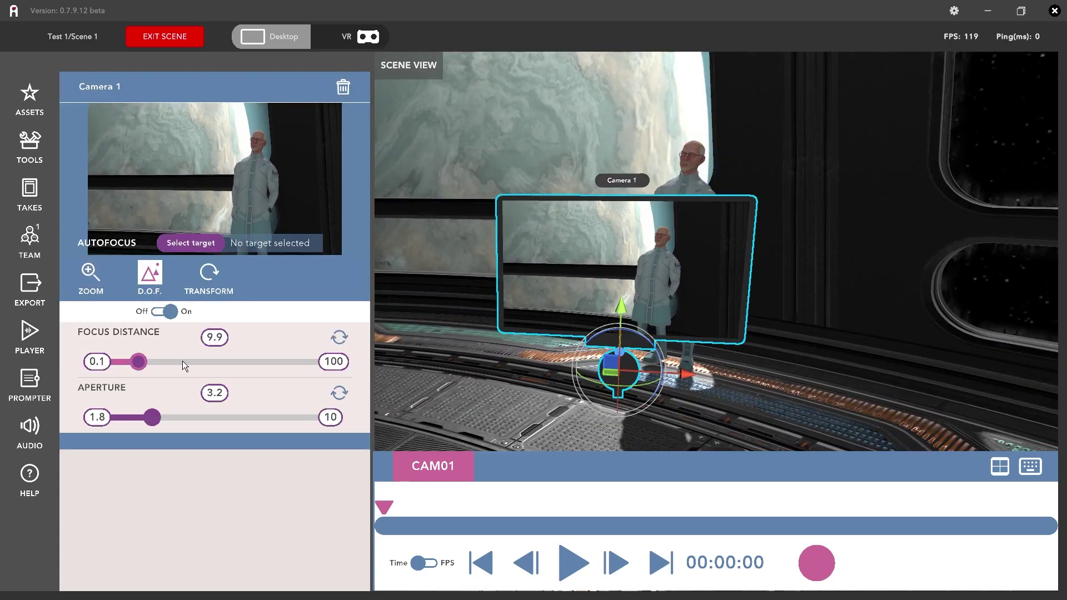
left_click(137, 362)
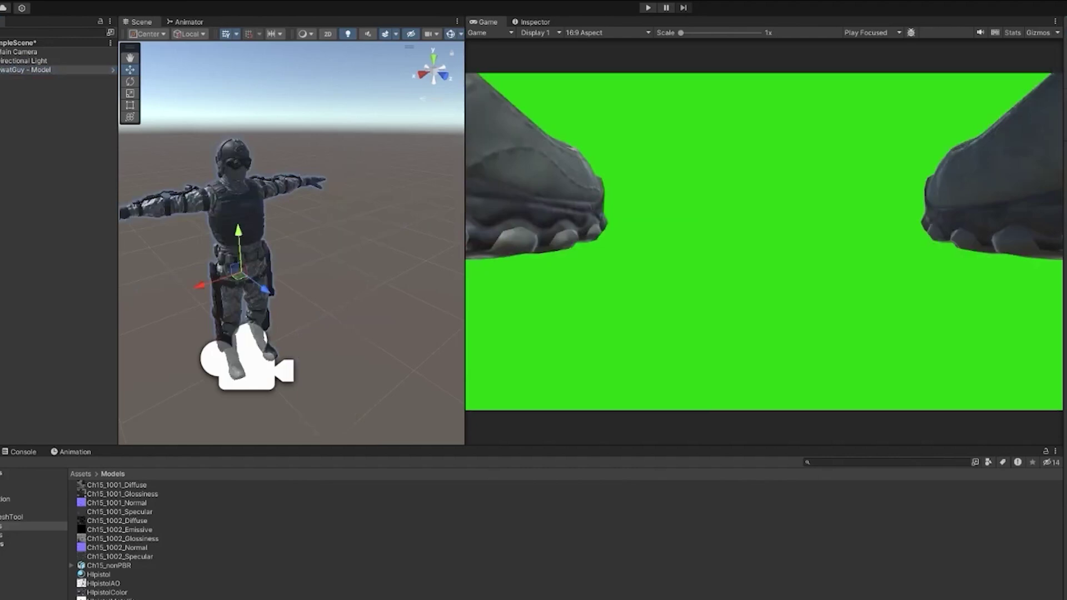
left_click_drag(293, 258, 353, 276)
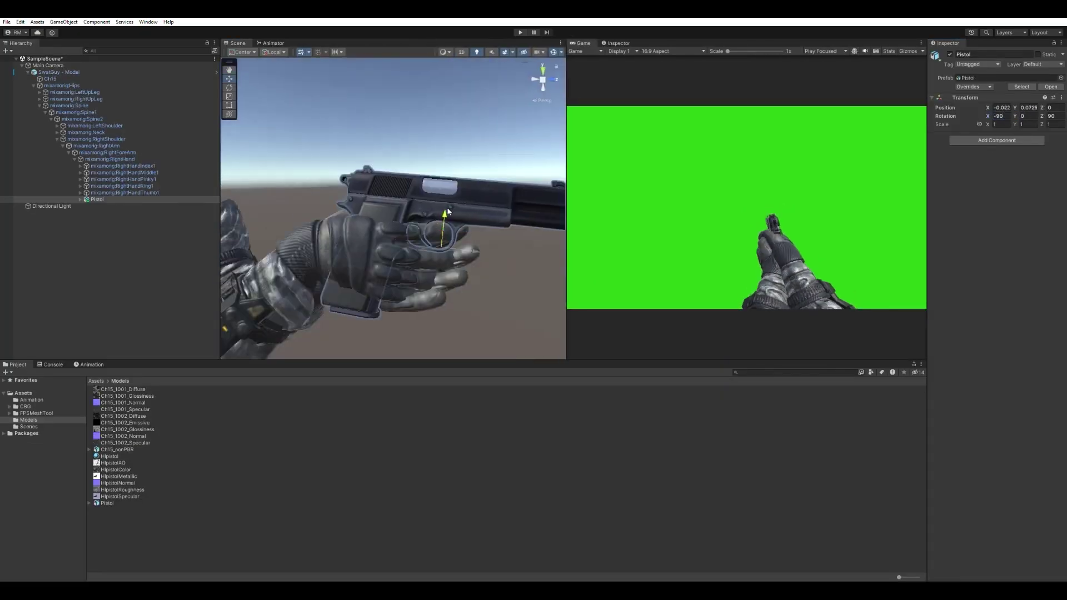
mouse_move(442, 227)
right_mouse_down()
mouse_move(468, 239)
mouse_move(448, 256)
mouse_move(455, 218)
right_mouse_up()
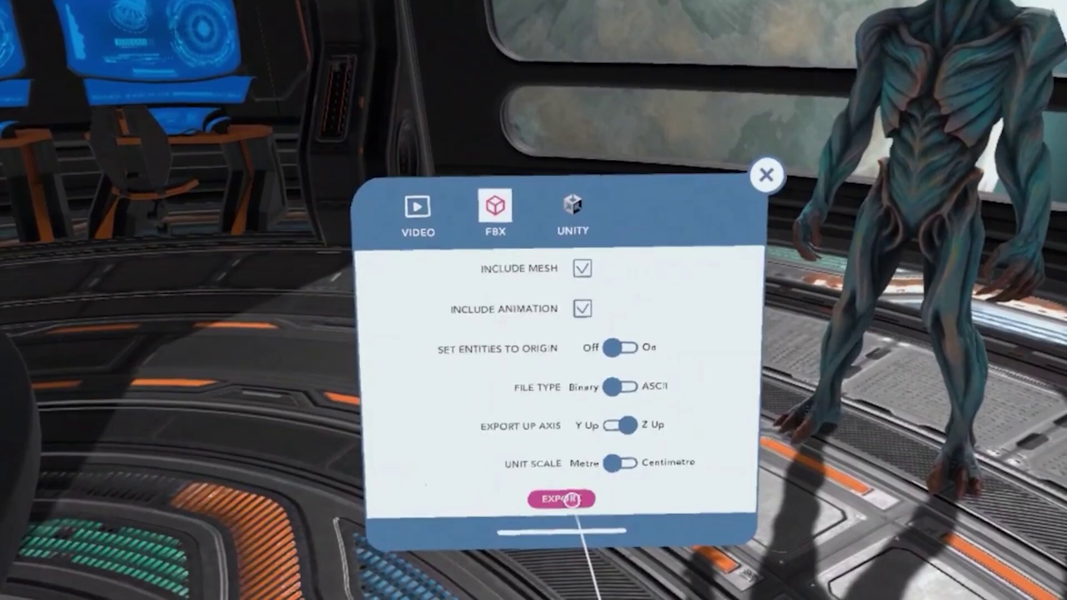
Step: Export Scene 1 as FBX with Include Mesh and Include Animation kept on
left_click(572, 500)
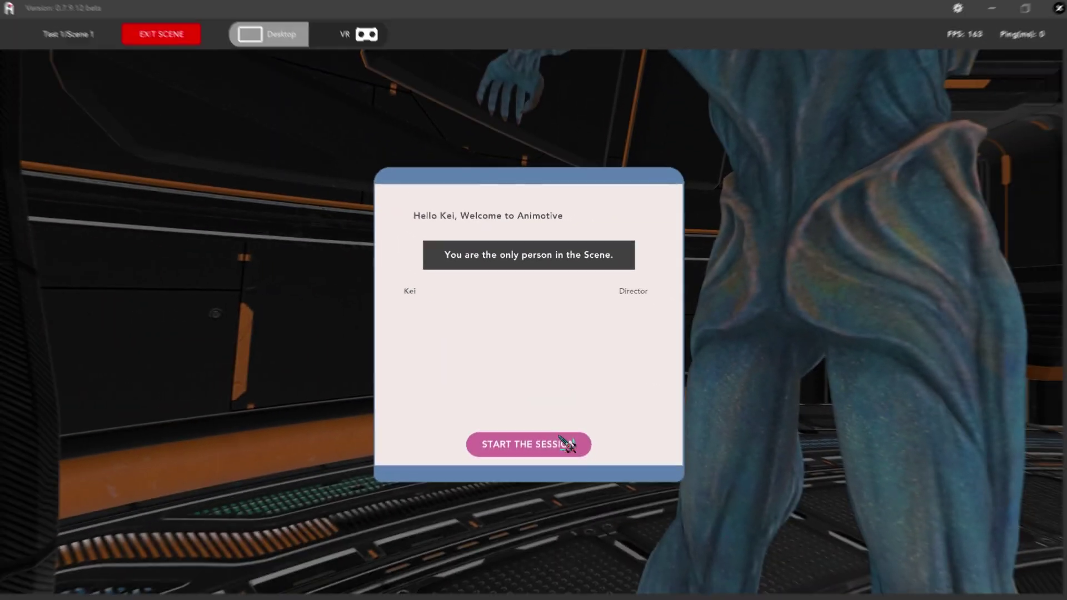
Step: Start the session, spawn Ambassador Zarakai, then delete him from the scene
left_click(563, 445)
left_click(516, 367)
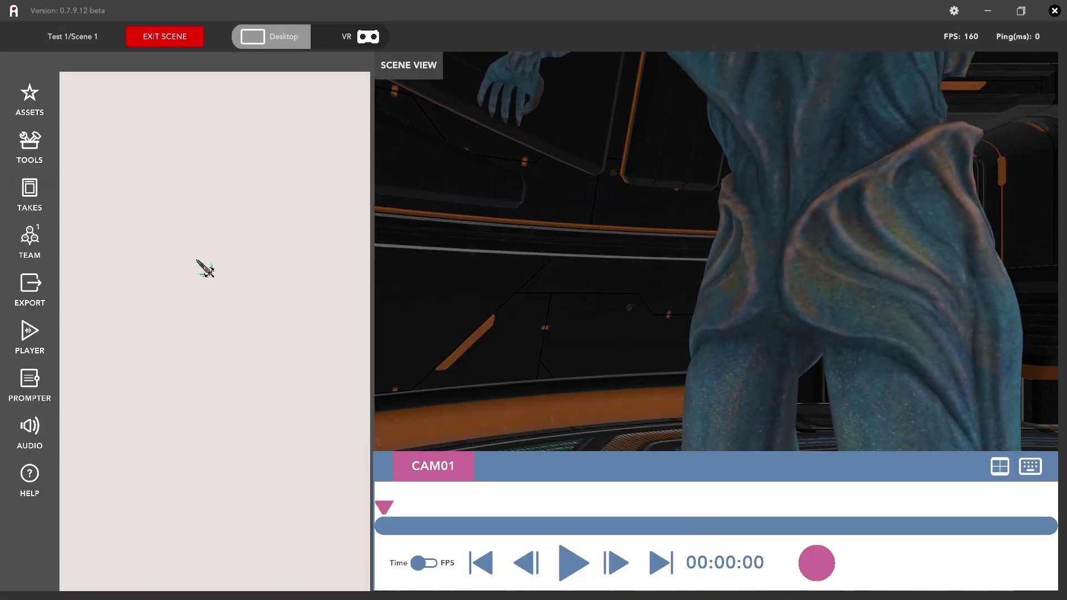
left_click(35, 95)
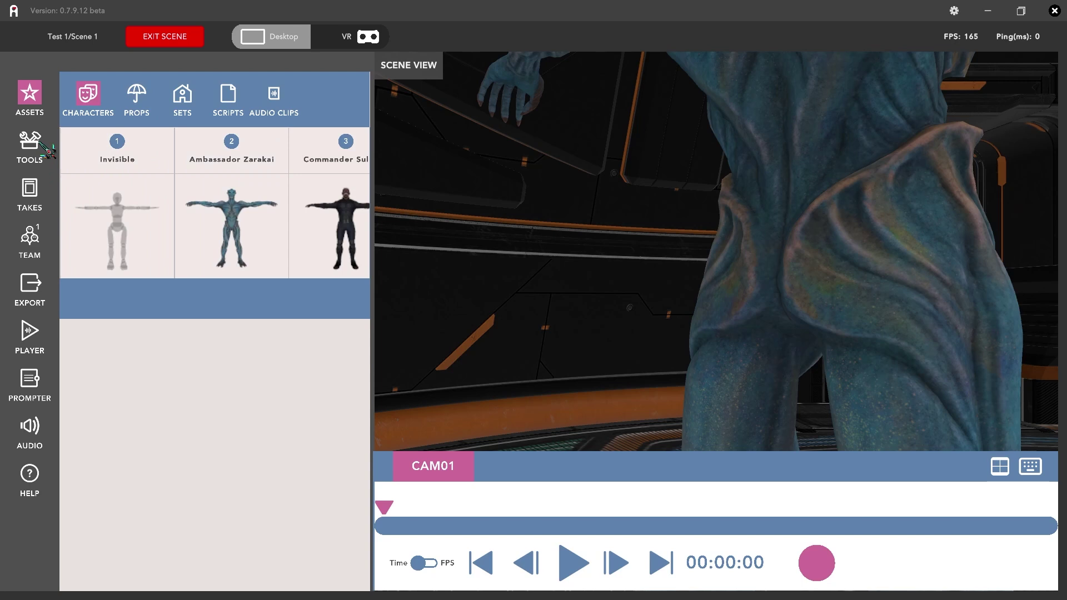
left_click(30, 143)
left_click(49, 112)
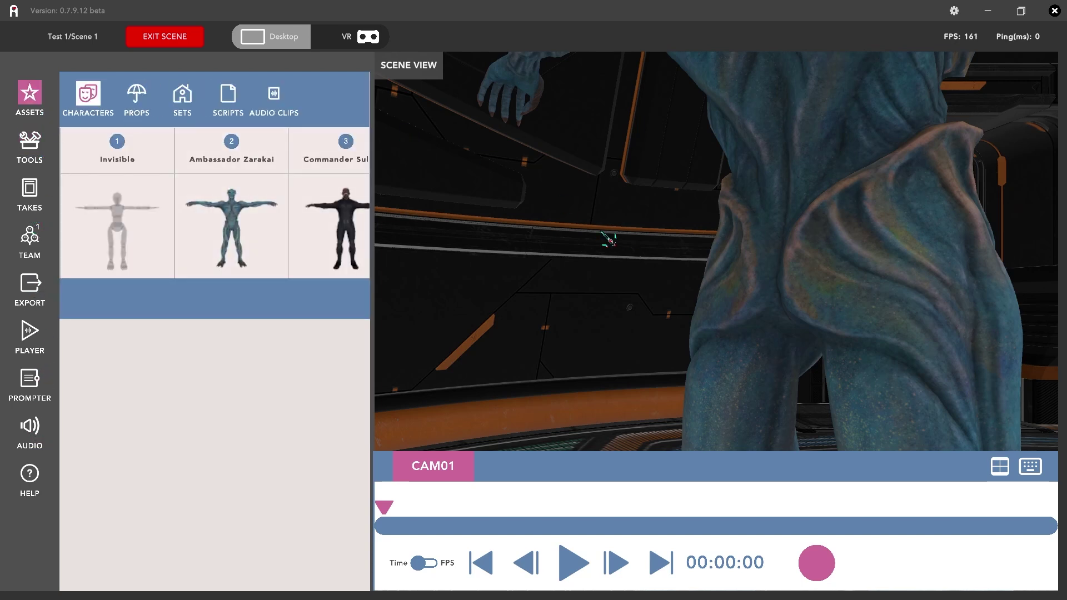
left_click(227, 221)
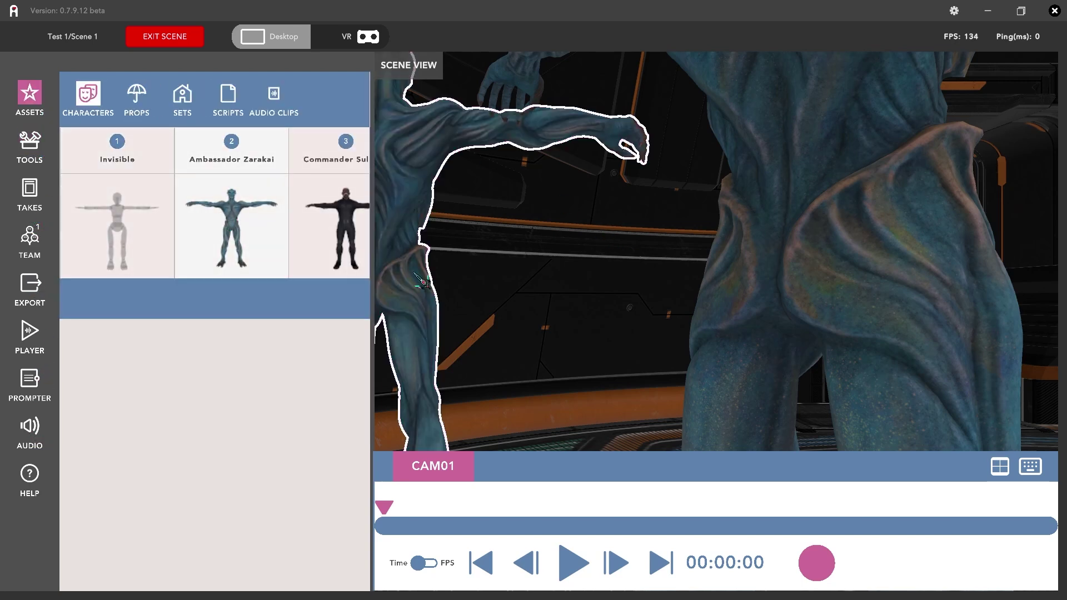
left_click(416, 171)
left_click(340, 85)
left_click(201, 151)
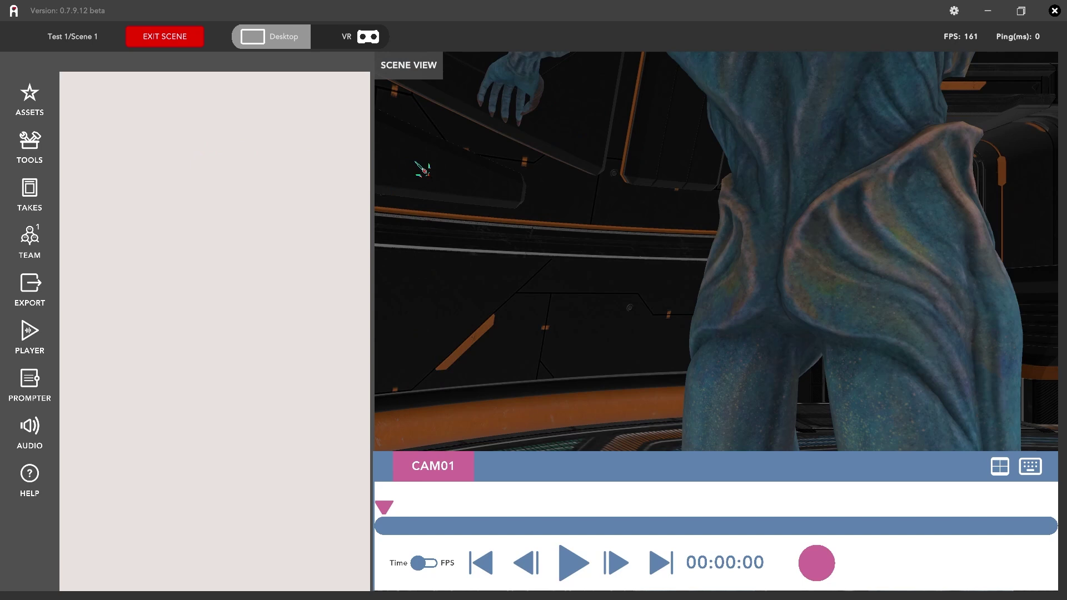
Step: Change the scene's set to Corporate Office
left_click(29, 146)
left_click(33, 192)
left_click(45, 111)
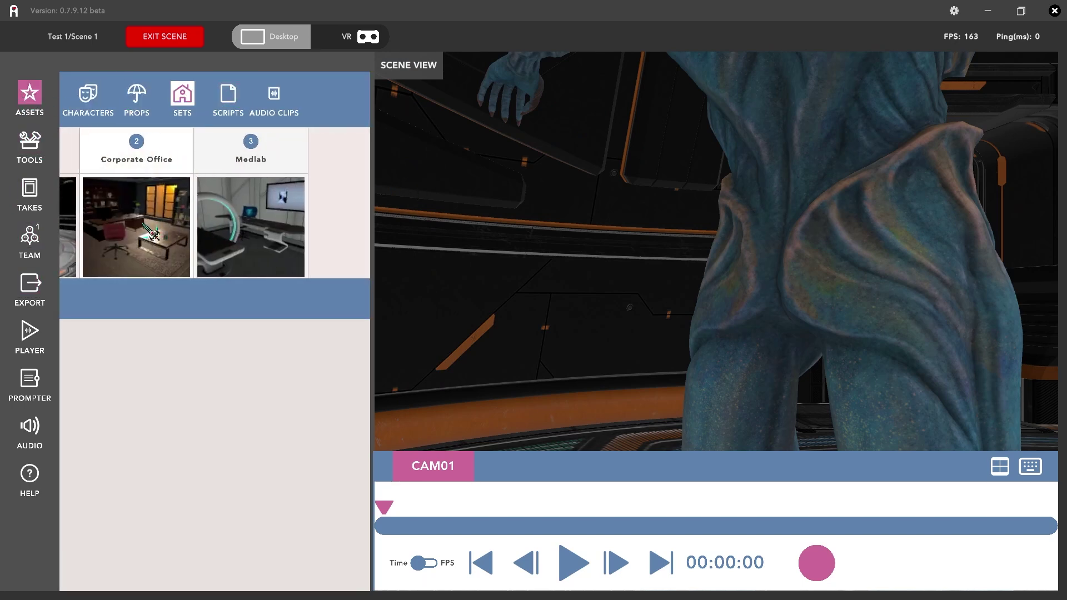
left_click(200, 216)
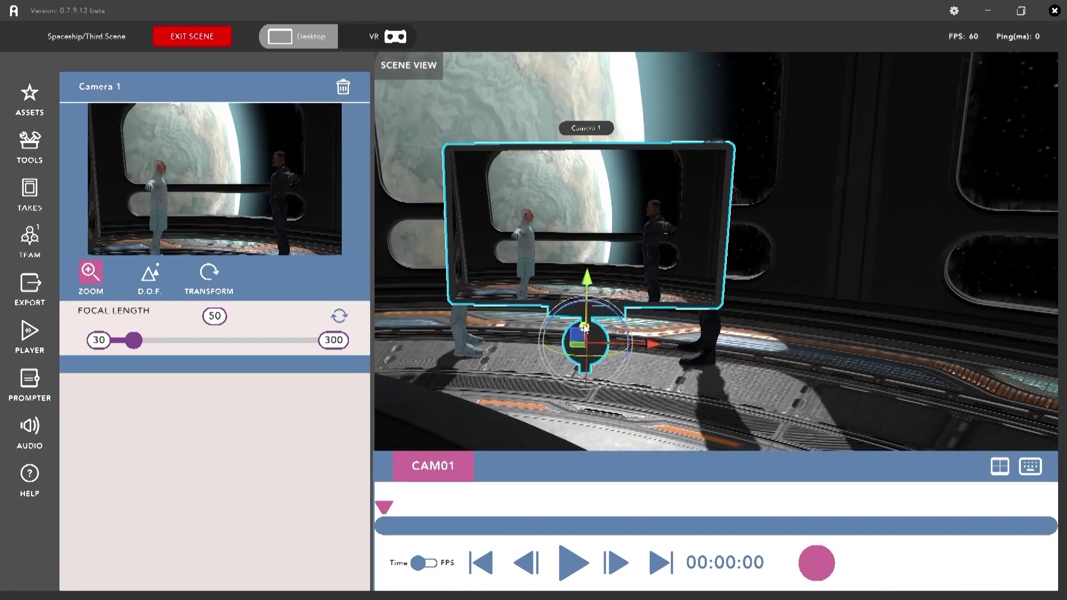
Step: Set Camera 1's focal length to about 58.1 and place Katherine Winter in the scene
left_click_drag(131, 341, 136, 345)
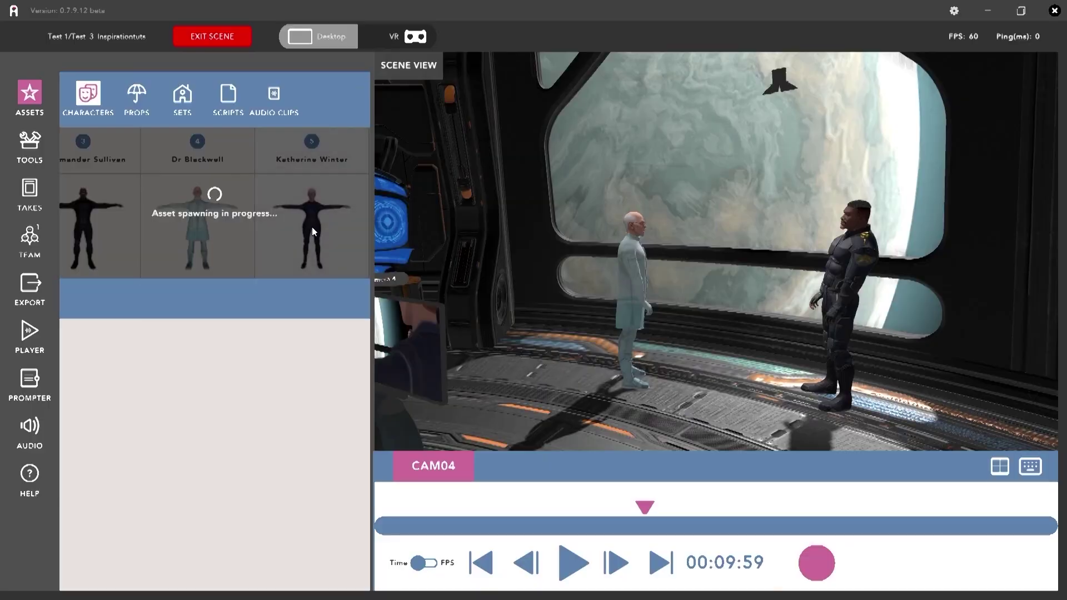
left_click_drag(311, 227, 513, 333)
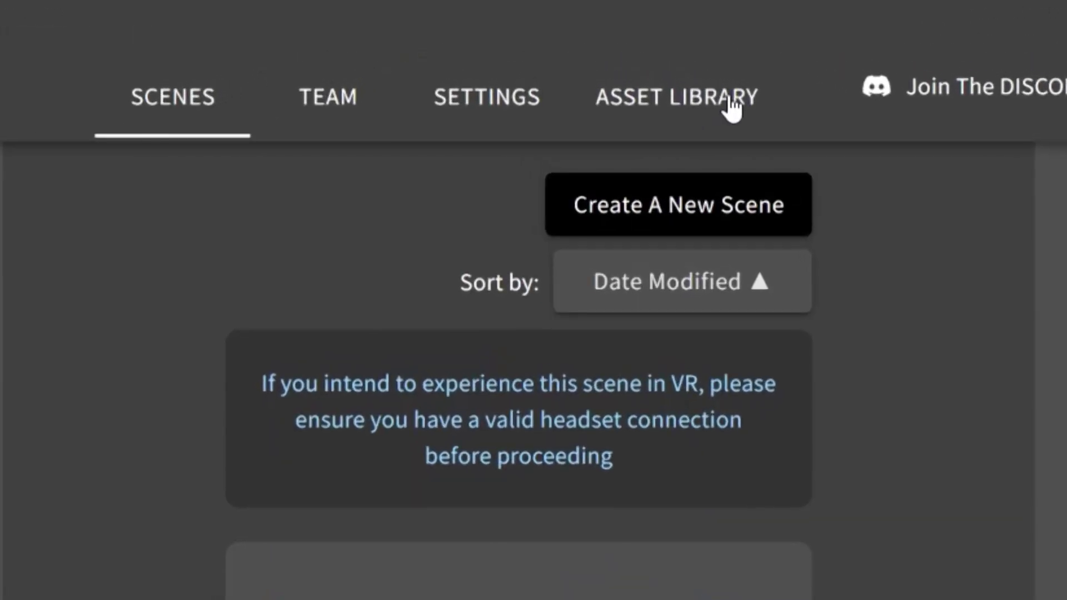
Step: Filter the asset library to show only character assets
left_click(731, 100)
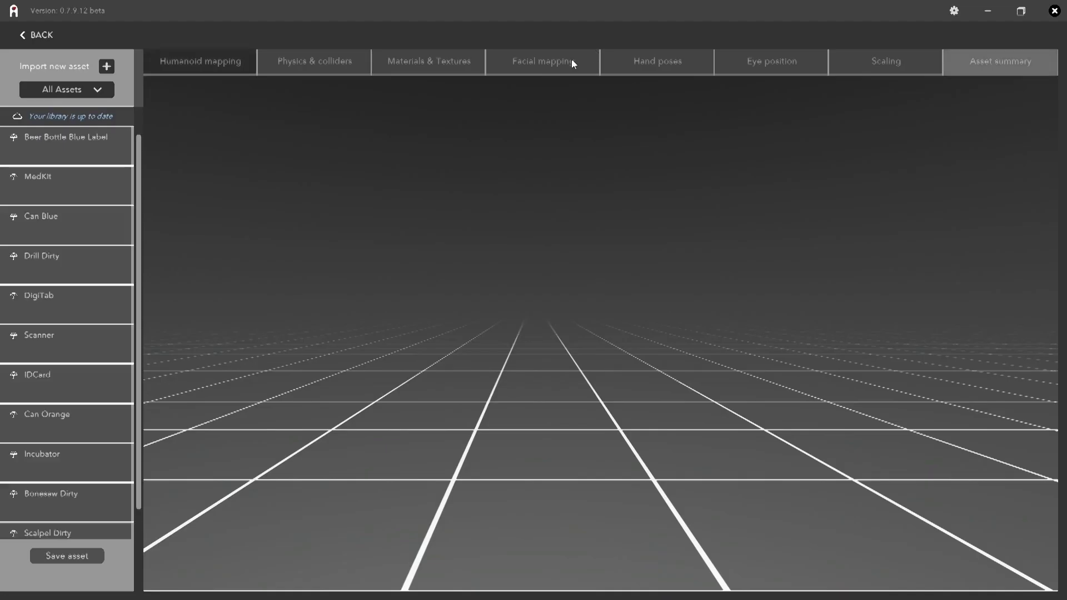
left_click(101, 87)
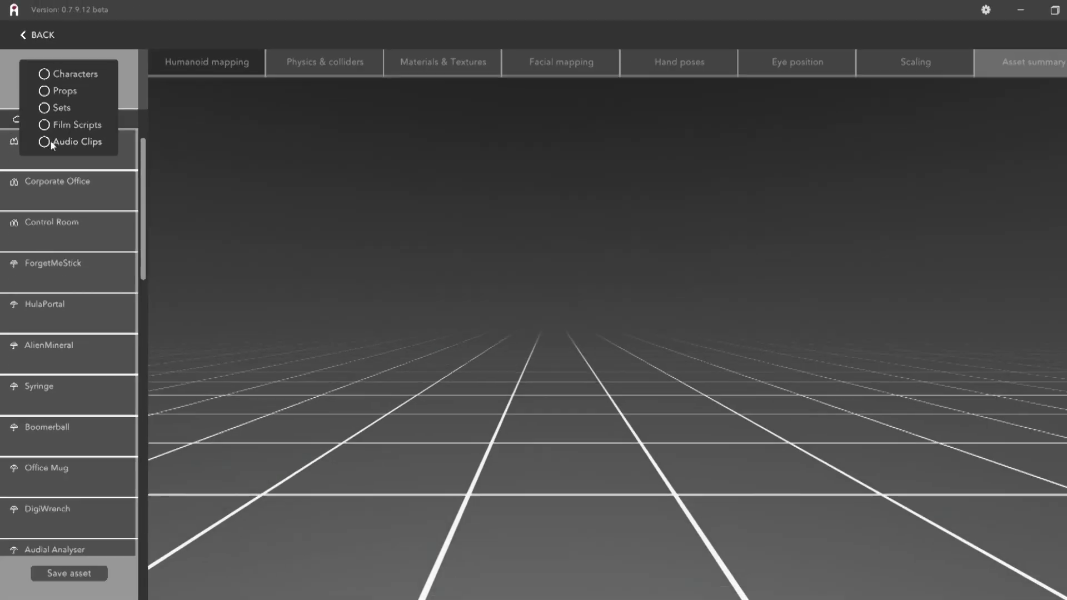
left_click(161, 128)
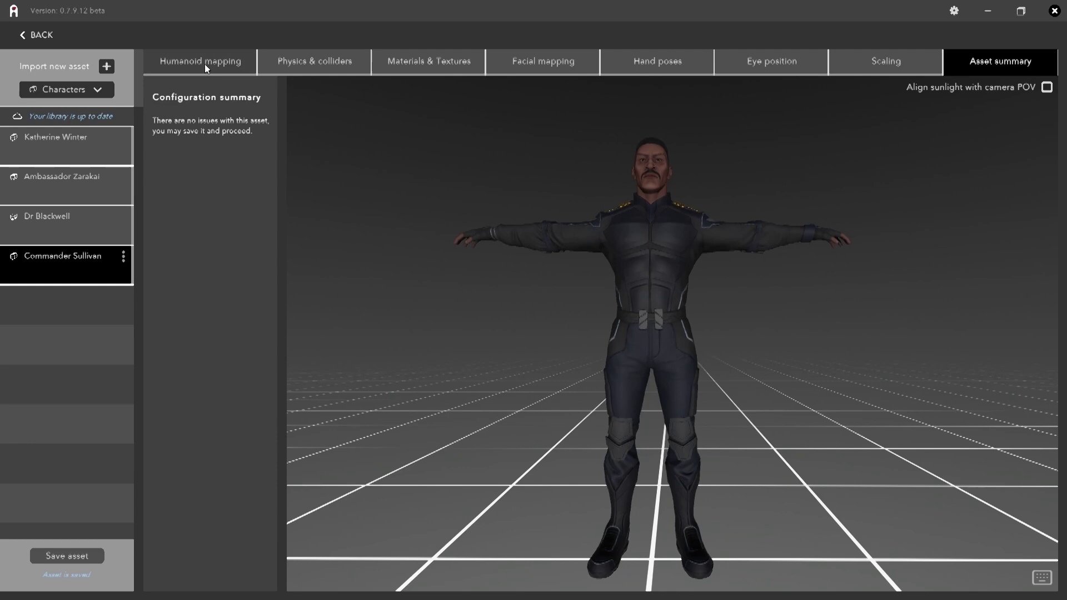
Step: Review Commander Sullivan's humanoid mapping, physics and colliders, materials, hand poses and eye position
left_click(205, 65)
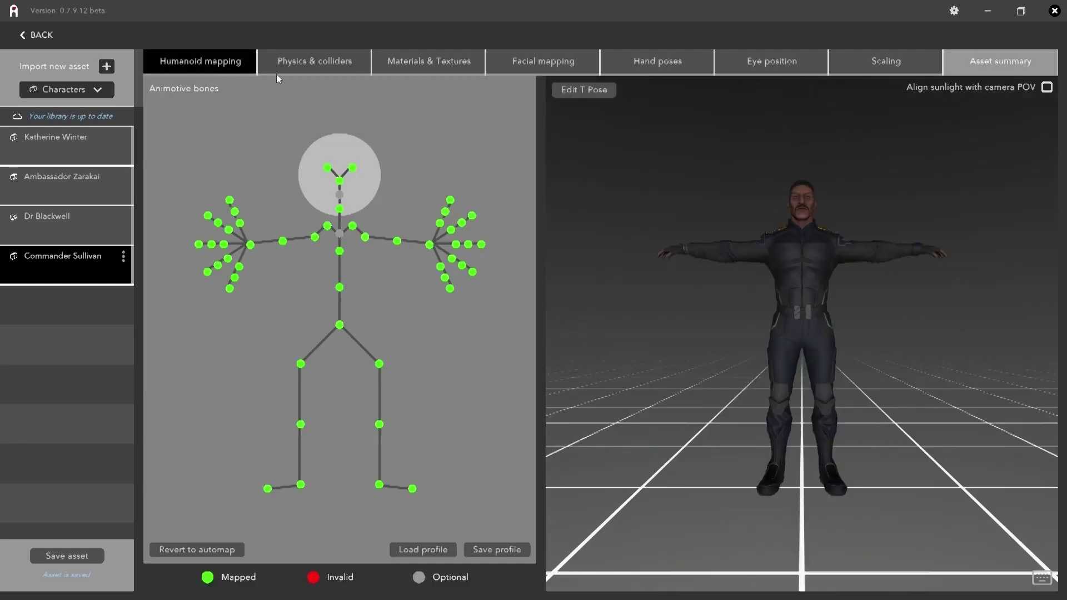
left_click(315, 65)
left_click(472, 64)
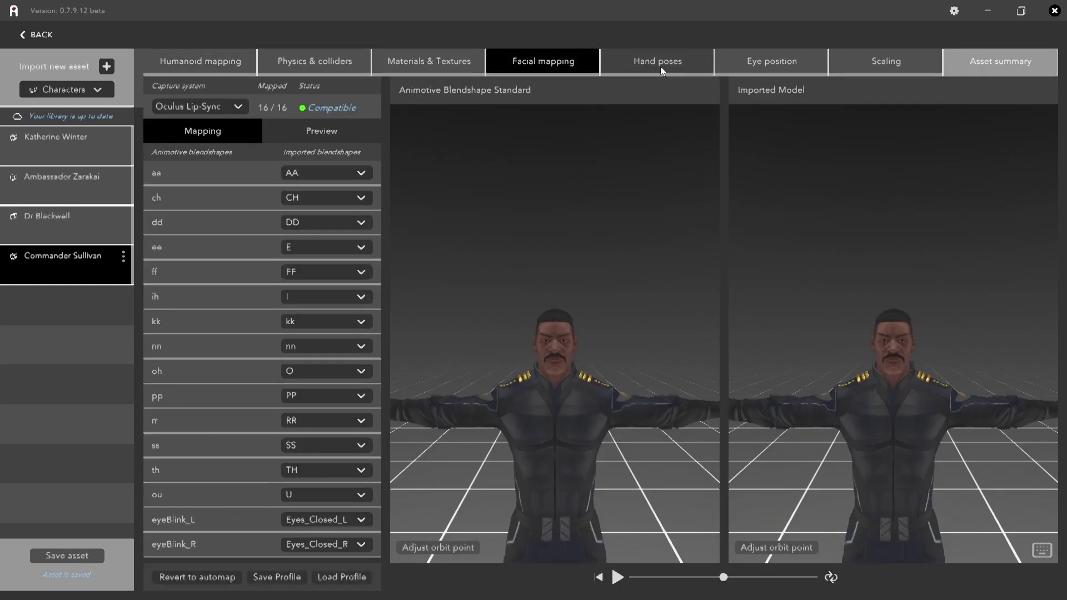
left_click(660, 65)
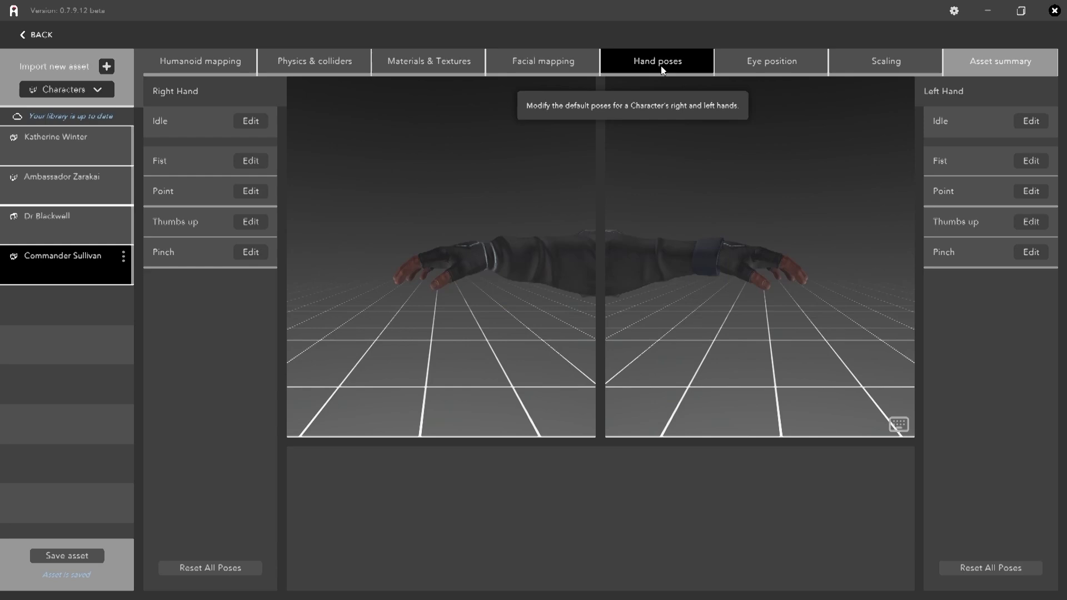
left_click(767, 64)
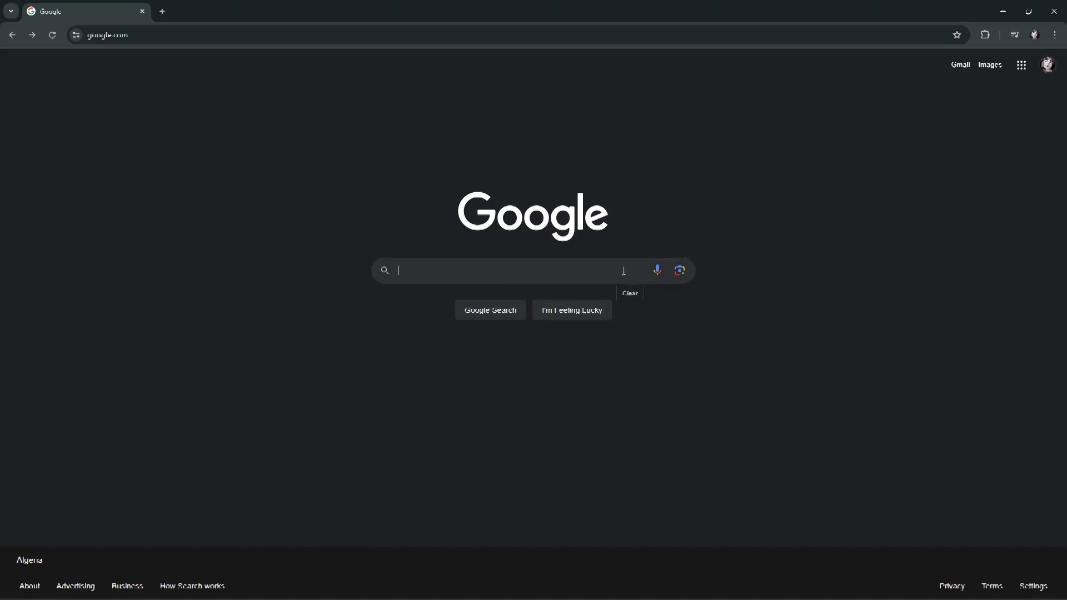
Step: Search for Animotive and dismiss the cookie notice on its home page
type("nimotive")
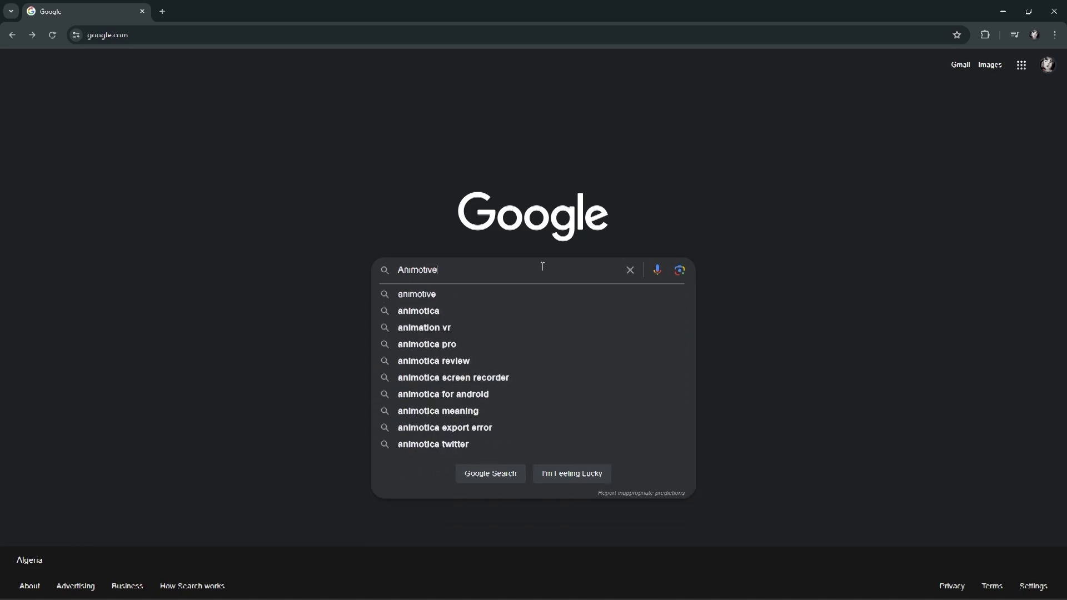
key("Return")
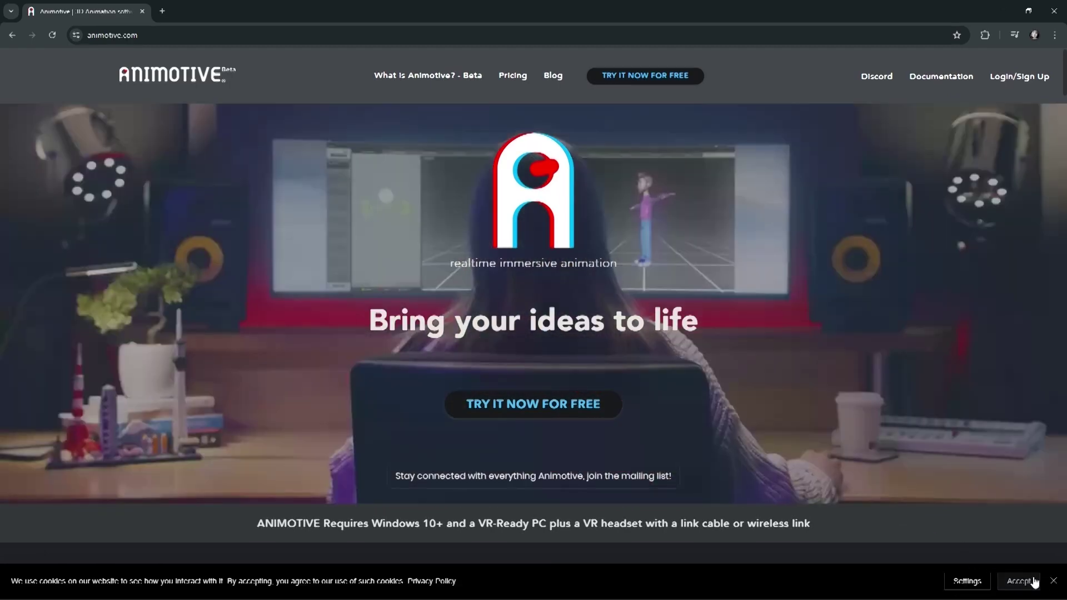
left_click(1053, 582)
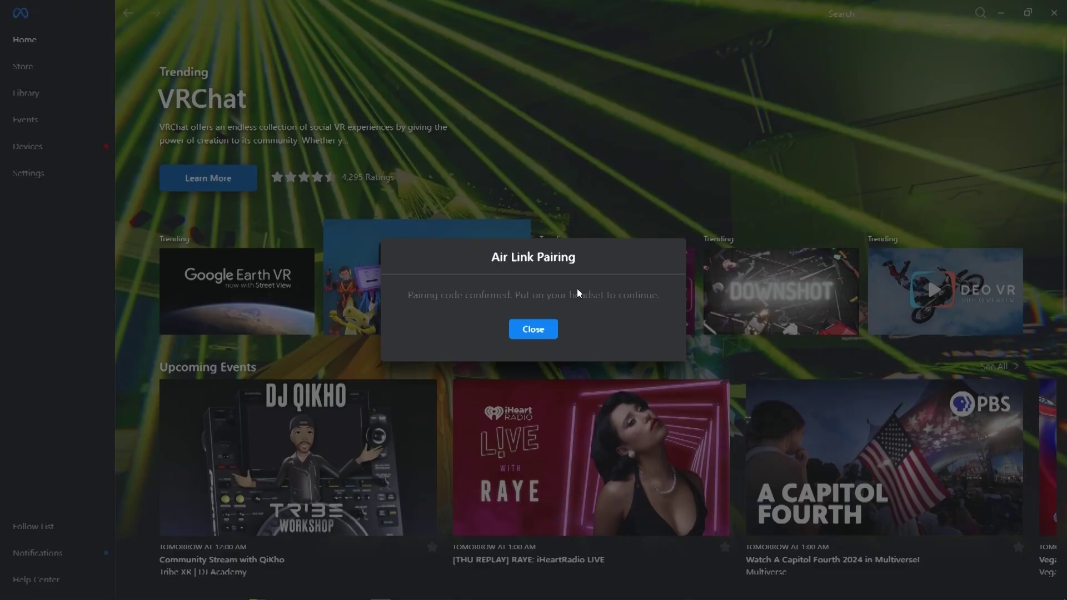
left_click(534, 329)
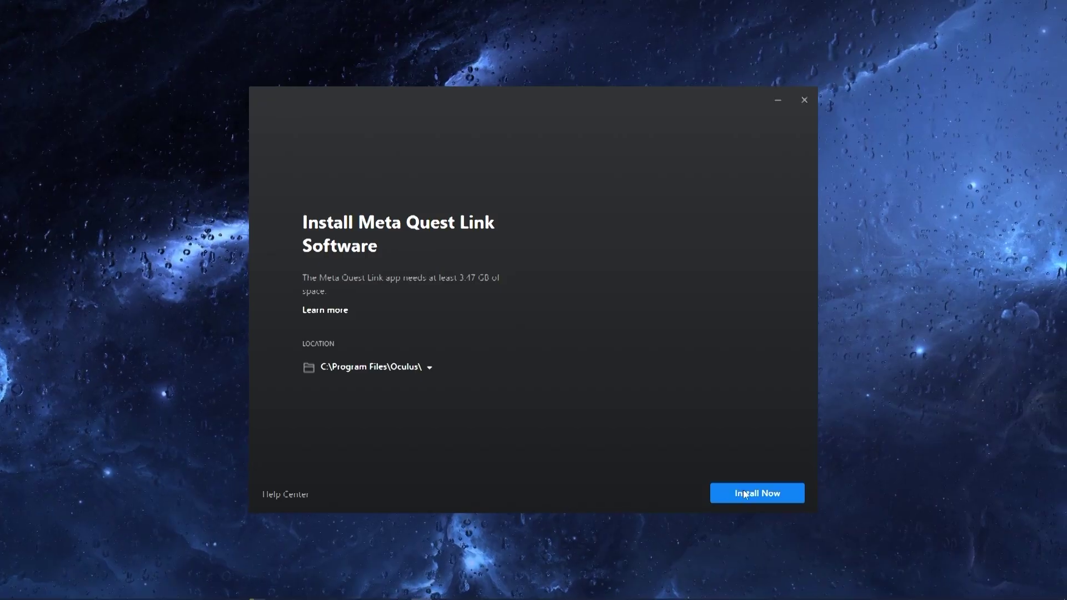
Step: Install Quest Link and start adding a new headset under Devices
left_click(745, 492)
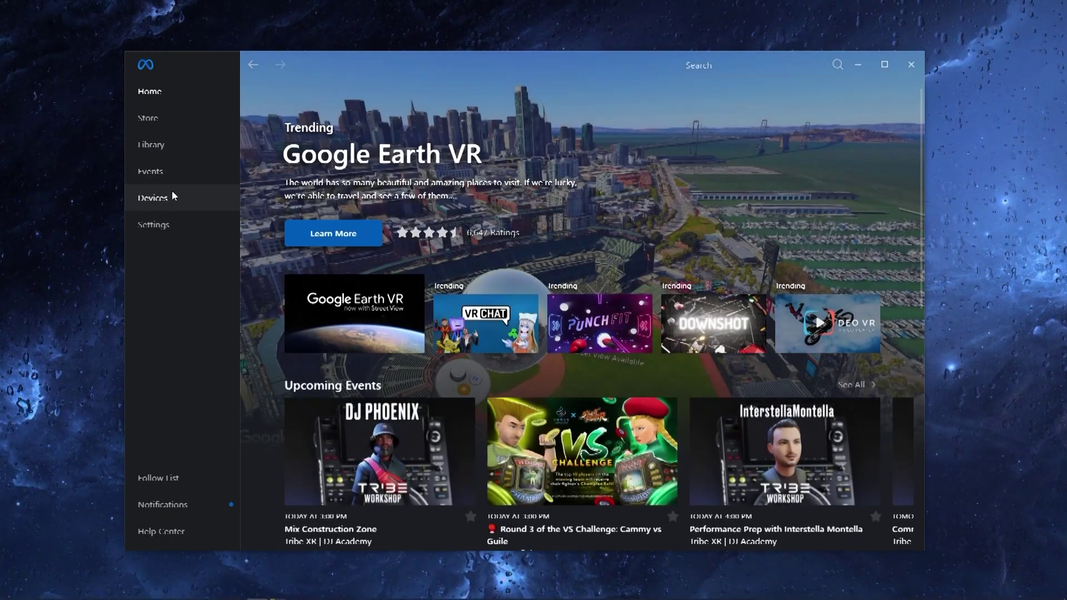
left_click(174, 196)
left_click(572, 306)
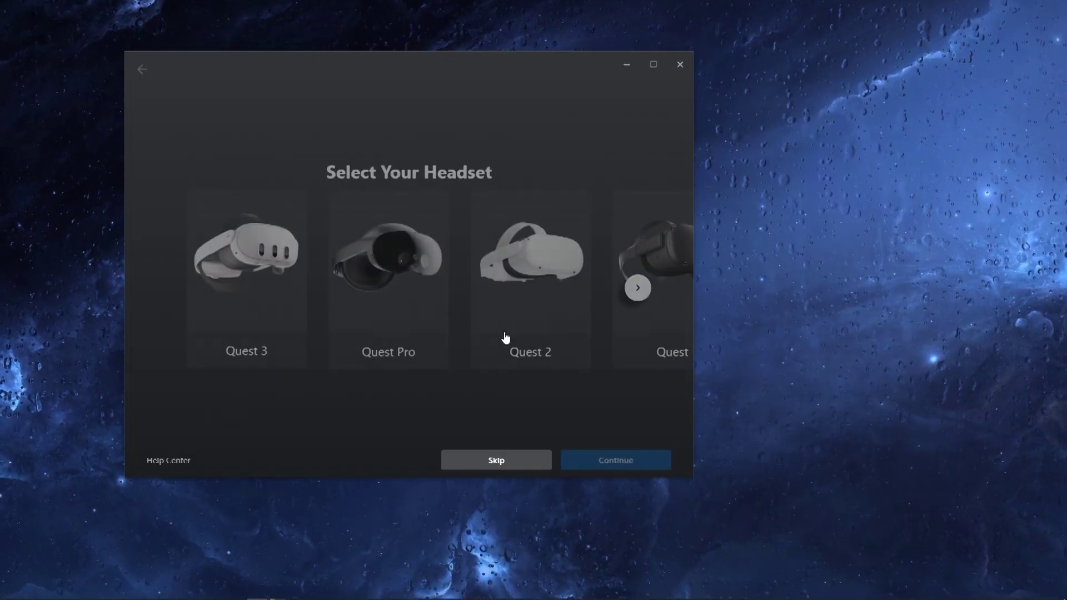
Step: Choose Quest 2 as the headset, connected wirelessly over Air Link
left_click_drag(398, 71, 485, 89)
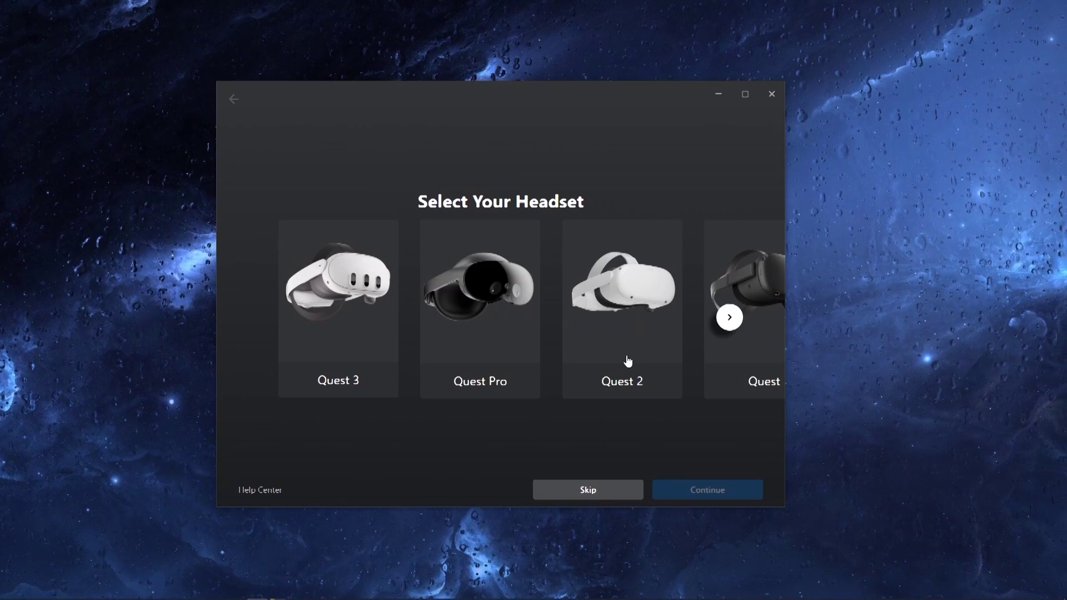
left_click(728, 320)
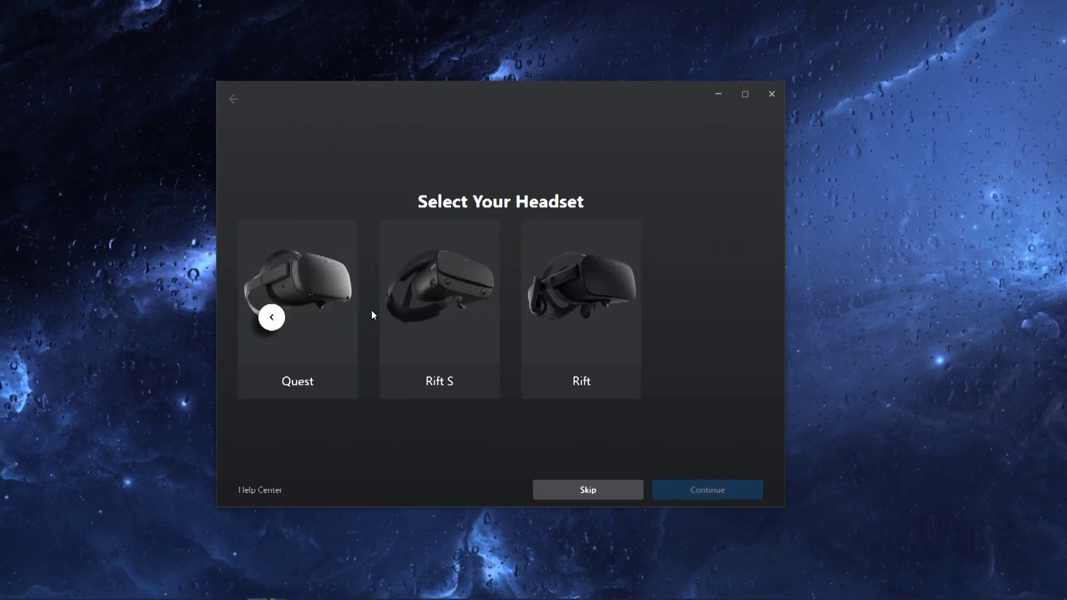
left_click(272, 317)
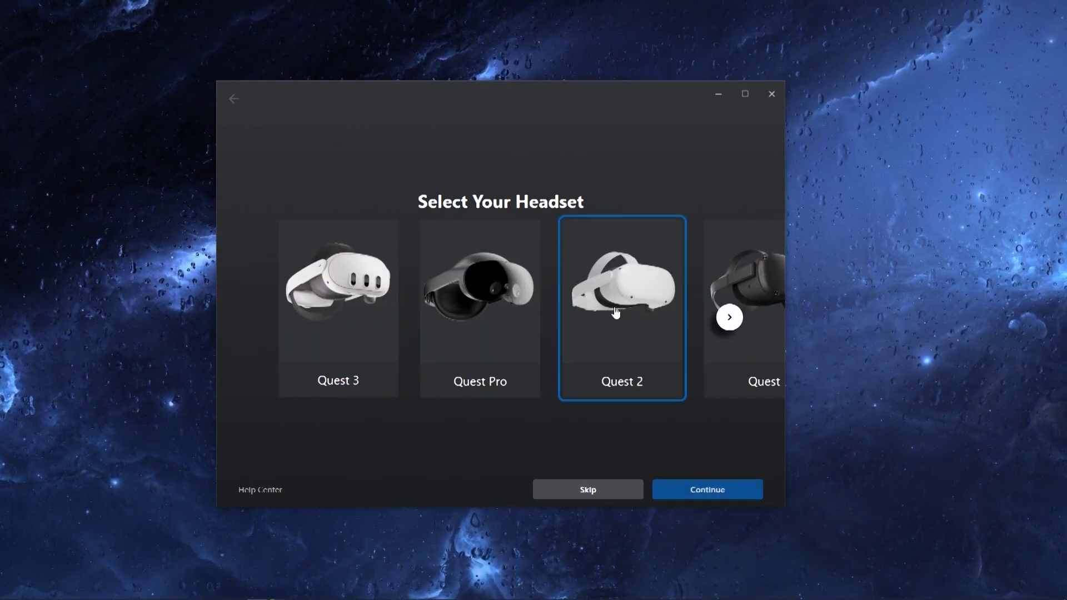
left_click(701, 492)
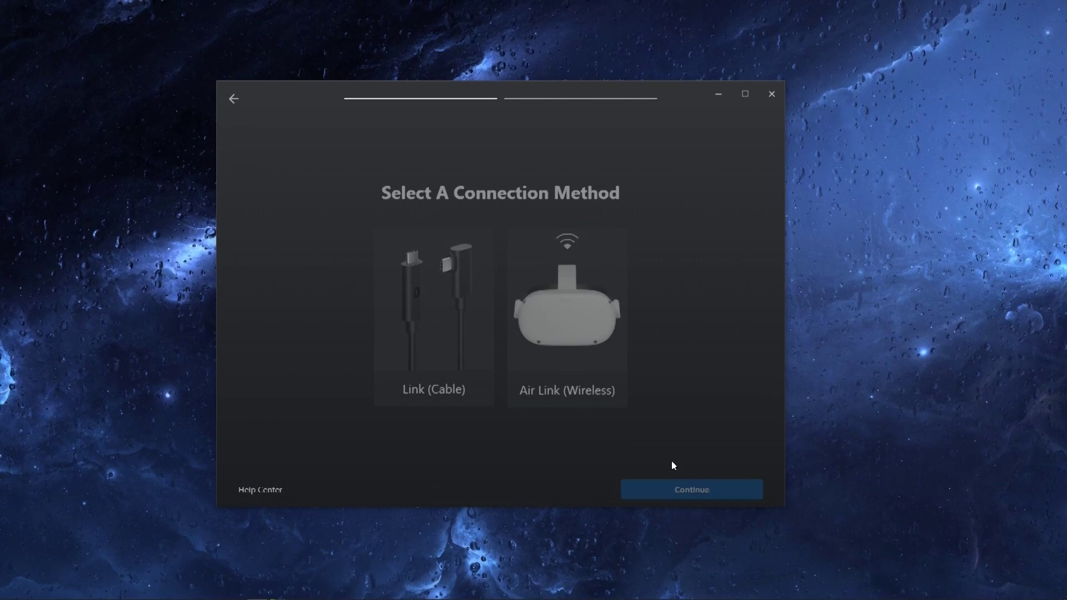
left_click(466, 301)
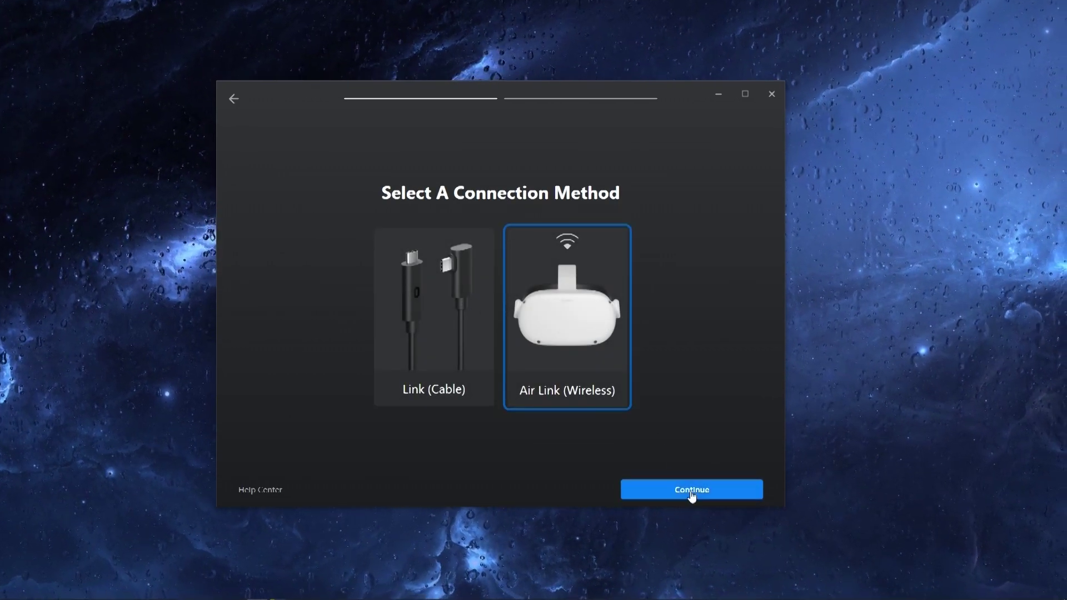
left_click(693, 494)
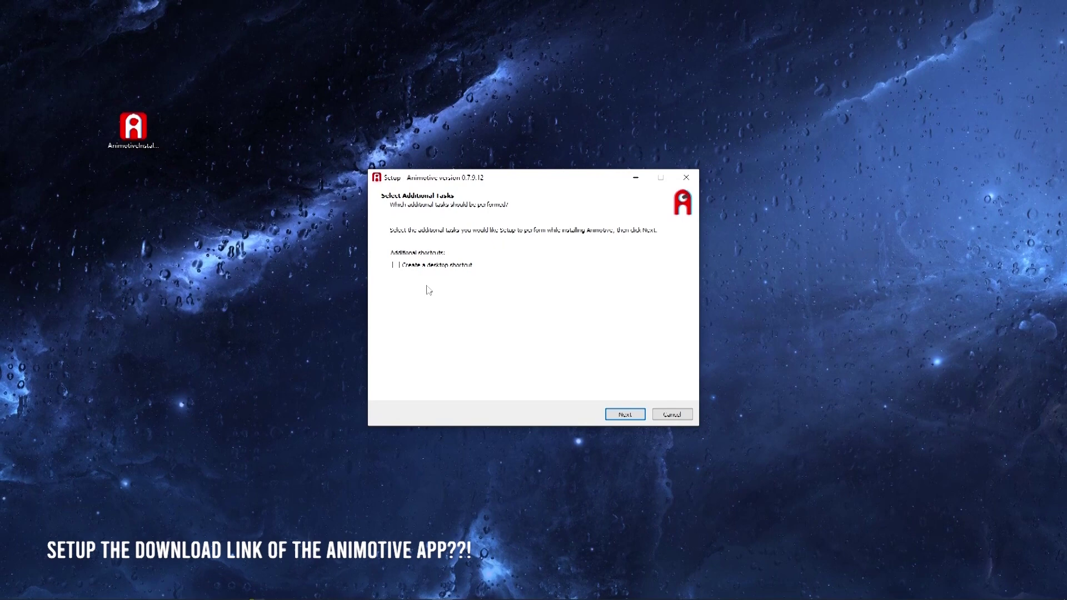
Step: Finish setup with a desktop shortcut and create the Spaceship project from the Dark World template
left_click(427, 266)
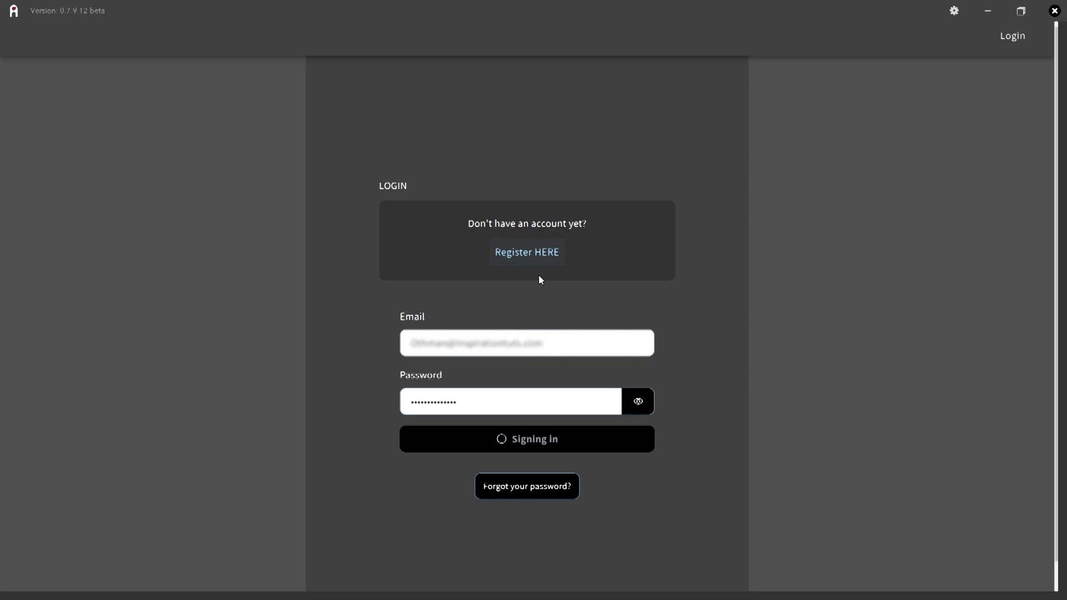
left_click(525, 43)
left_click(603, 92)
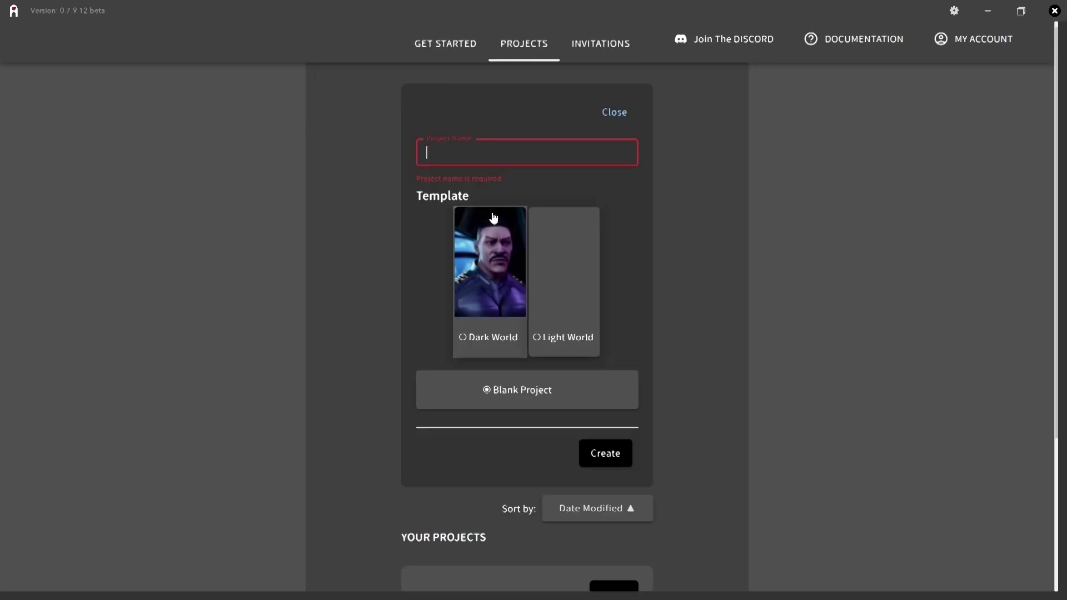
type("Spaceship")
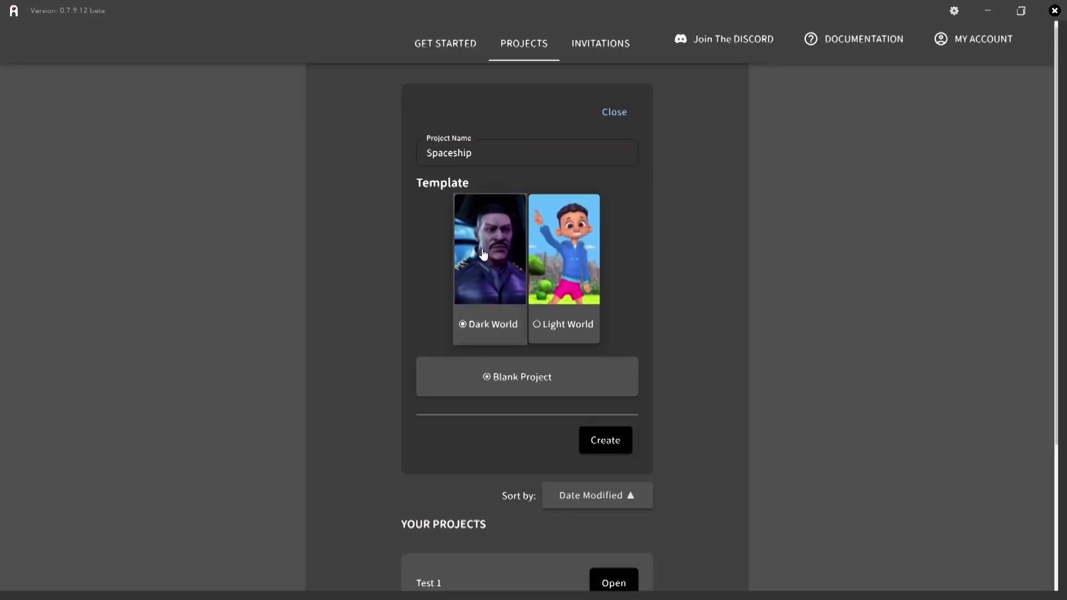
left_click(622, 450)
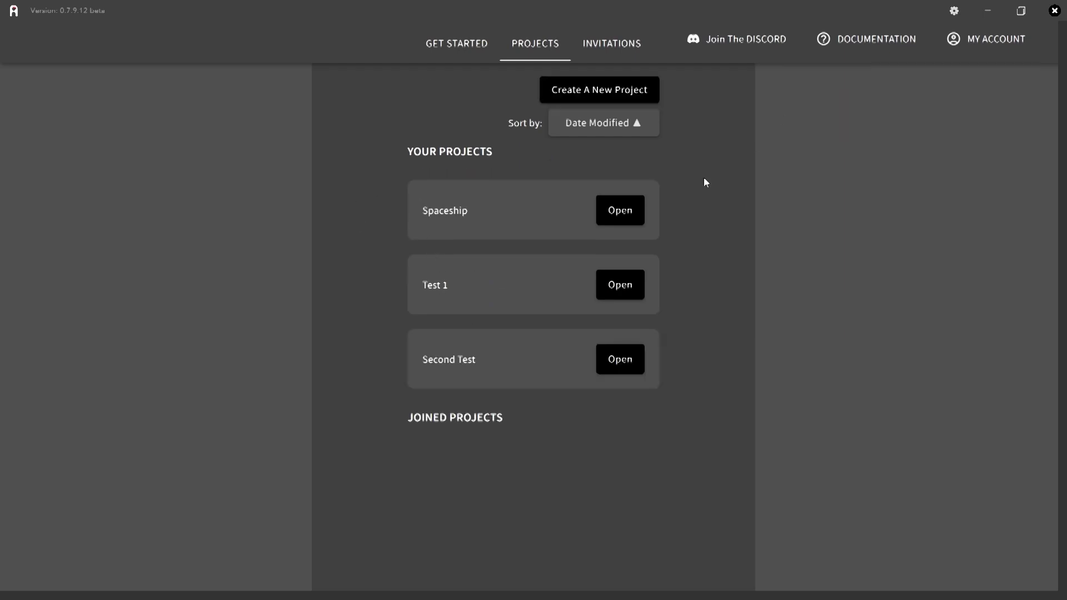
Step: Open the Spaceship project and add a scene named Second.Scene
left_click(634, 212)
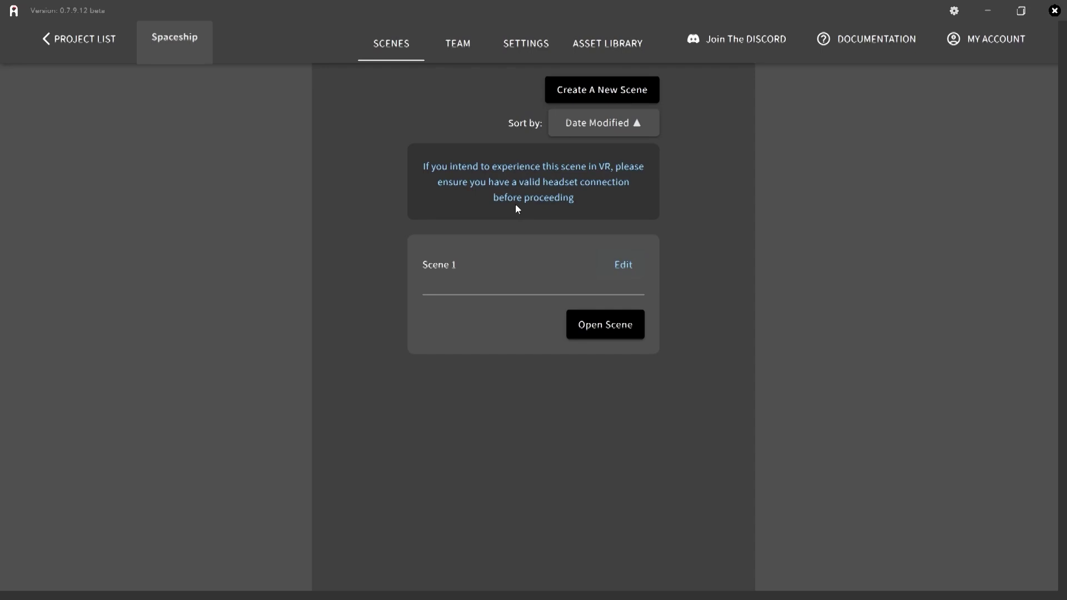
left_click(609, 97)
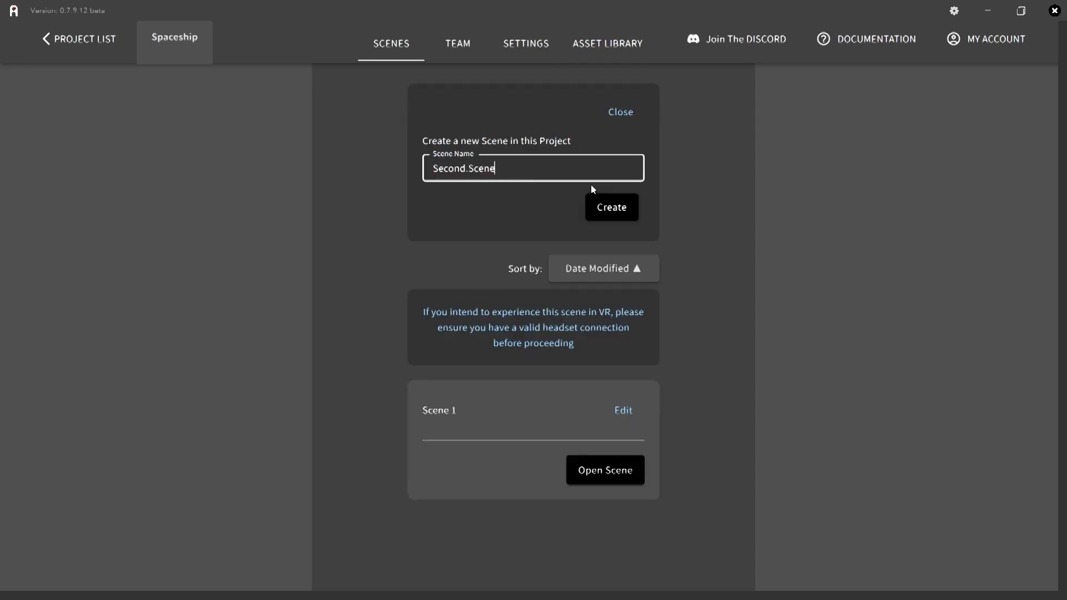
left_click(598, 203)
Step: Add a scene named Third.Scene and open it
left_click(600, 95)
left_click(515, 175)
type("Third.scene")
key("Return")
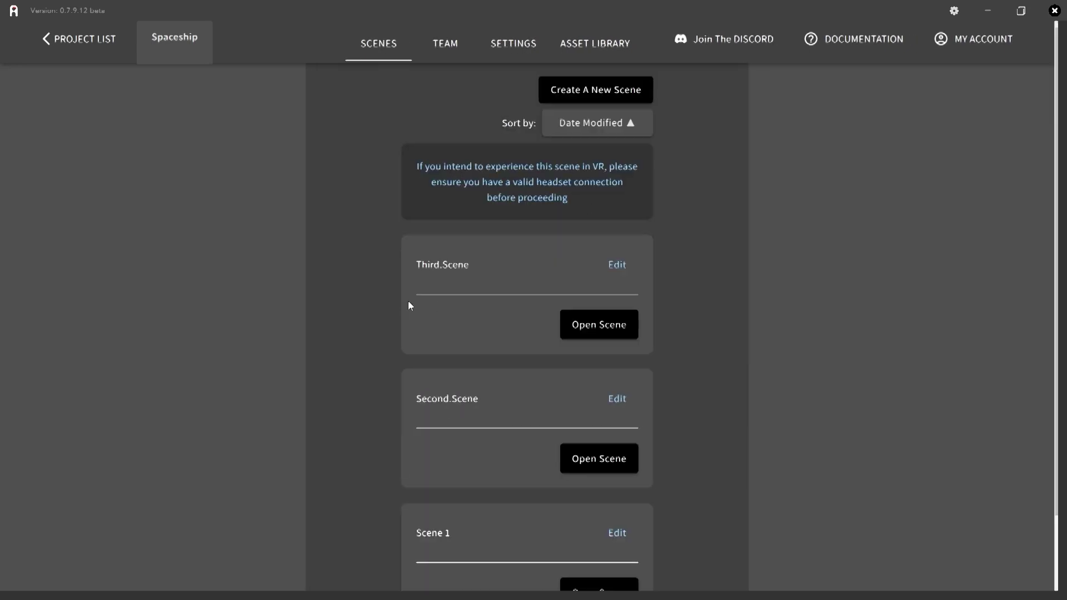
left_click(621, 323)
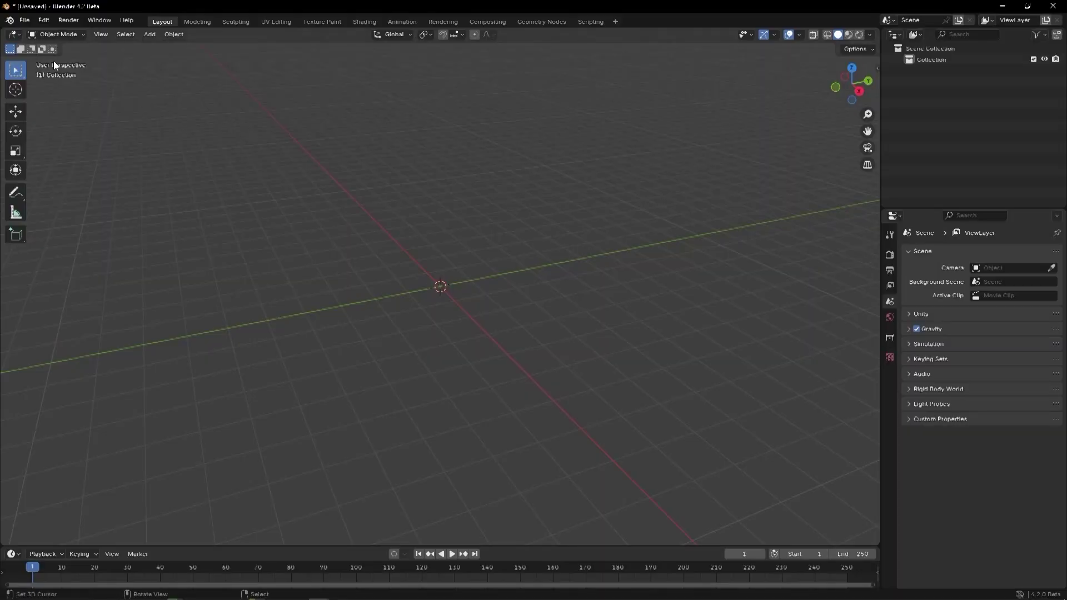
left_click(25, 21)
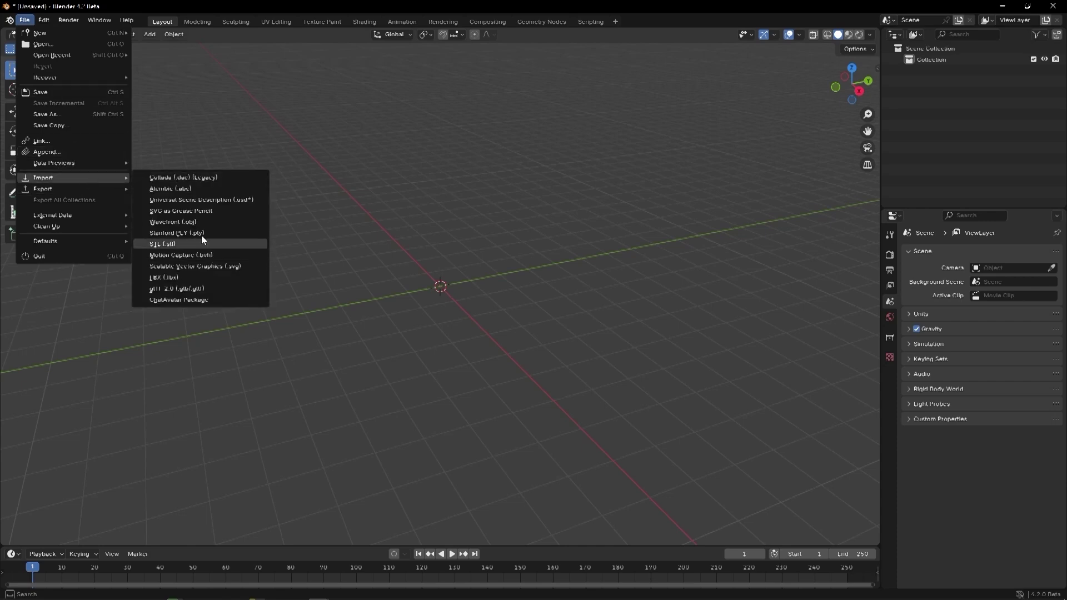
Step: Import Spaceship Discussion.fbx into Blender as an FBX file
left_click(196, 281)
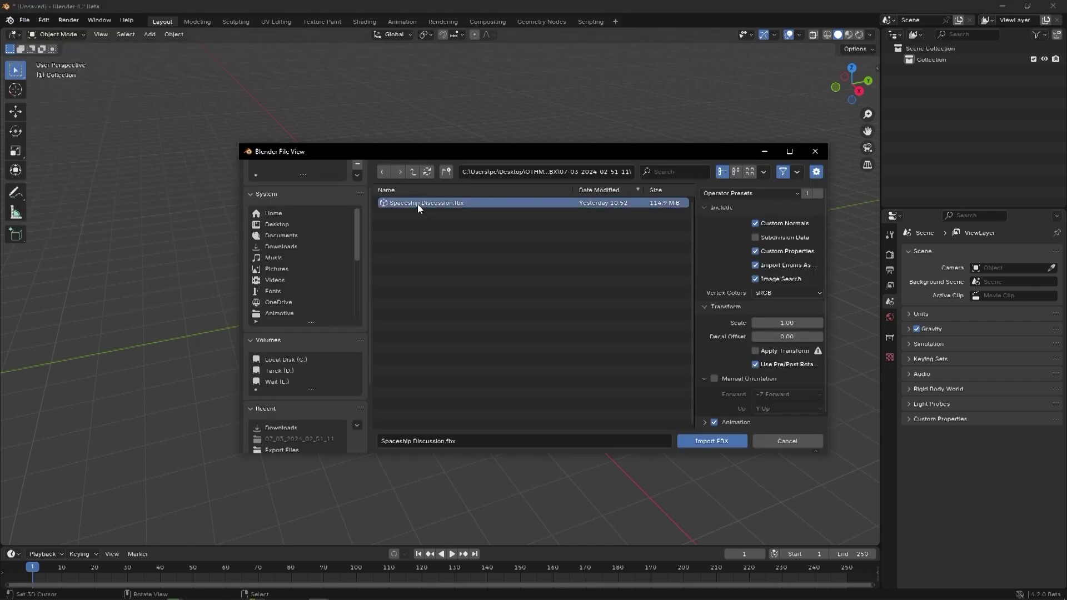
left_click(725, 442)
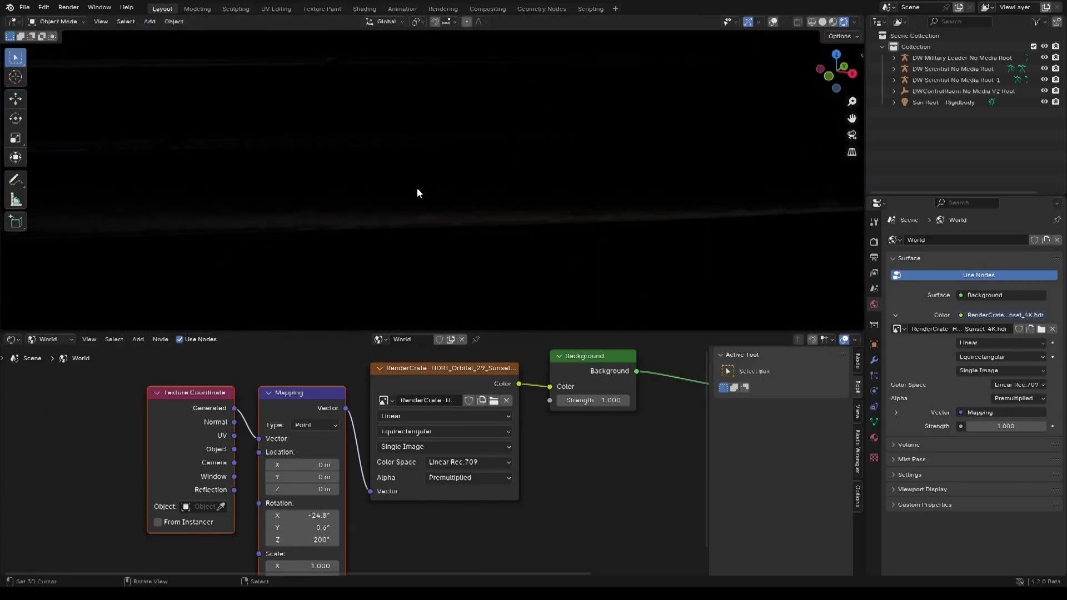
Step: Add a camera, view through it, and rotate the HDRI sky behind the scene
key("shift+a")
left_click(419, 135)
key("ctrl+alt+KP_0")
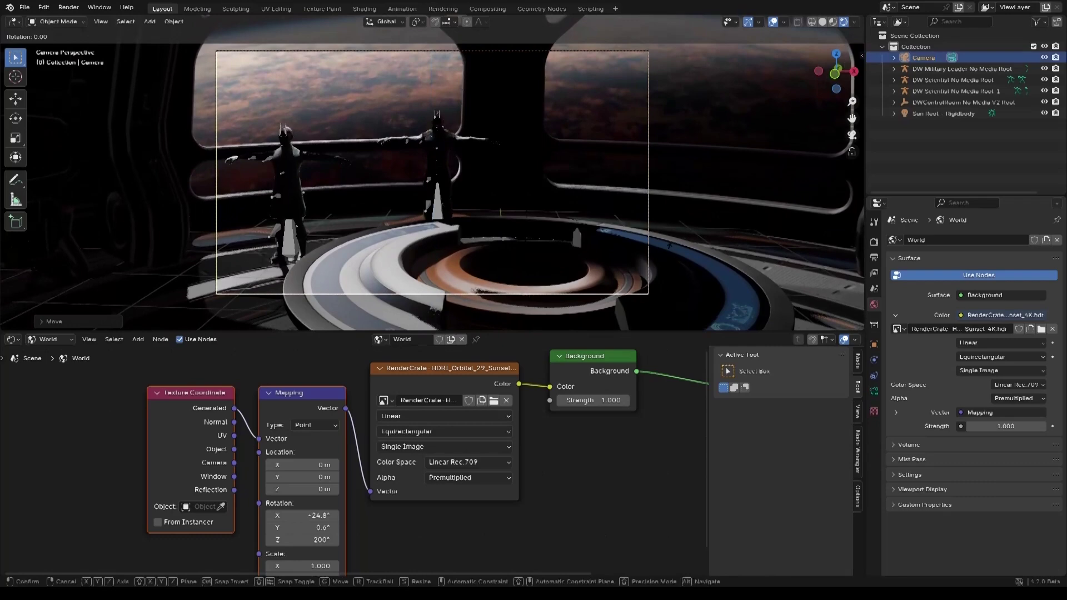
mouse_move(303, 515)
left_mouse_down()
mouse_move(278, 515)
mouse_move(328, 528)
mouse_move(303, 515)
left_mouse_up()
key("KP_0")
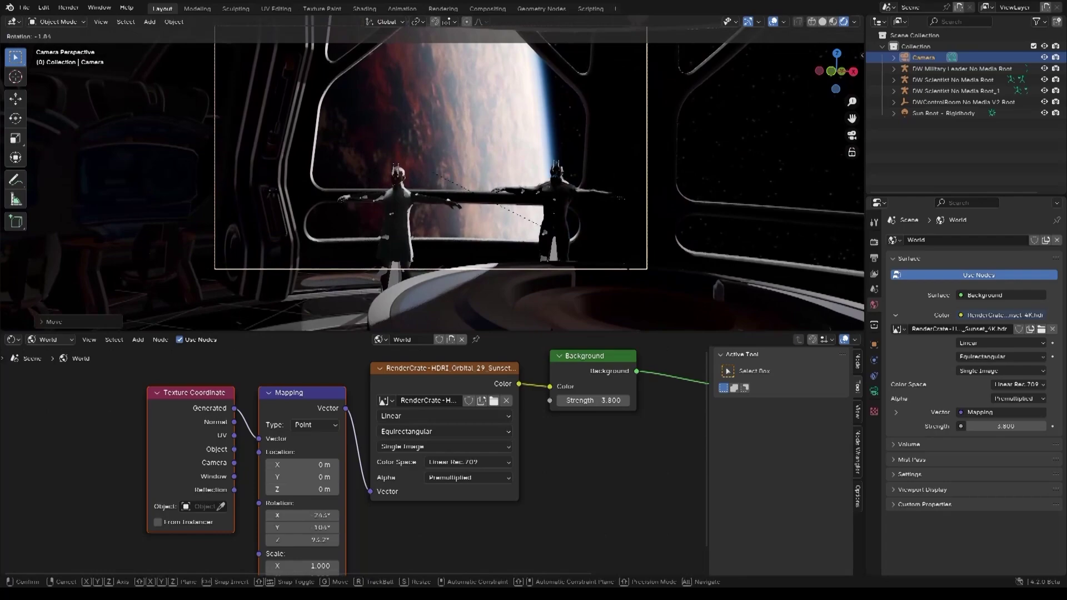
Step: Try background strength 3.8 and a character rotation, then undo back to the sun light setup
left_click_drag(984, 426, 1003, 426)
key("ctrl+z")
key("ctrl+z")
key("ctrl+z")
key("ctrl+z")
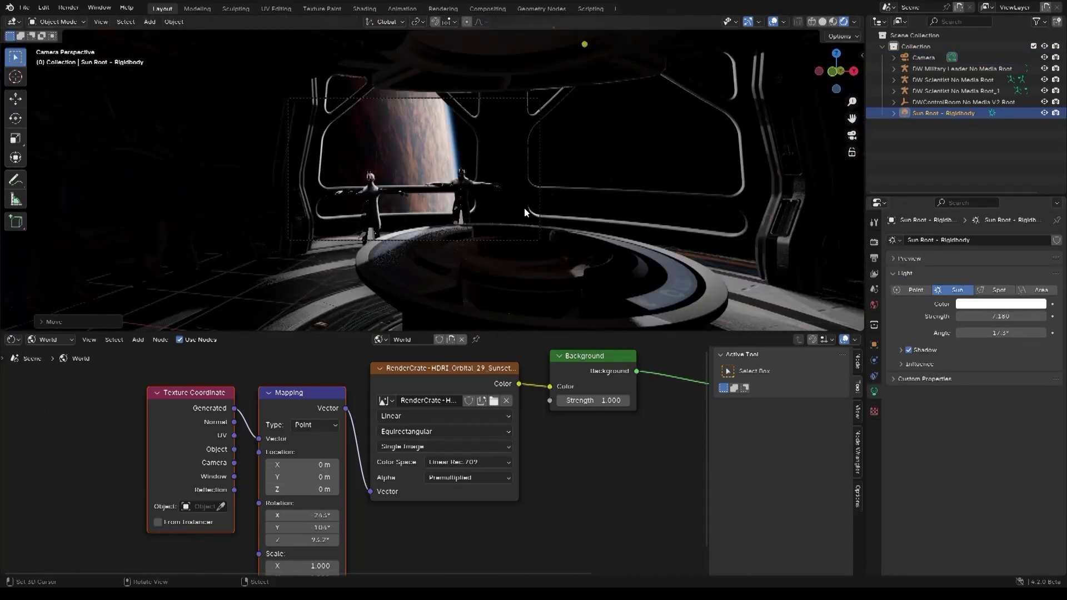
key("ctrl+alt+z")
left_click(543, 182)
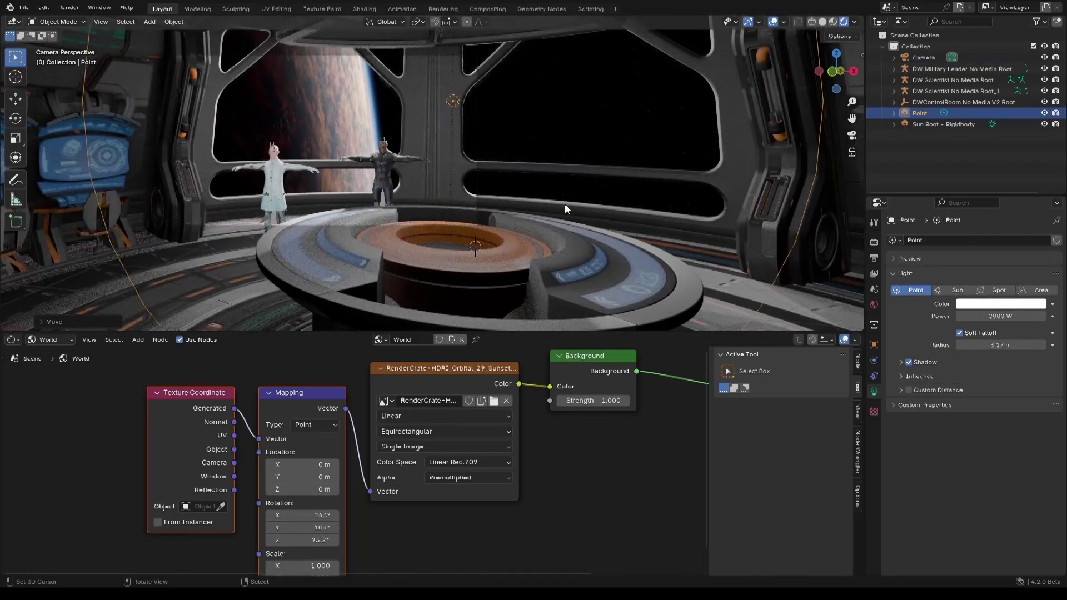
key("r")
key("z")
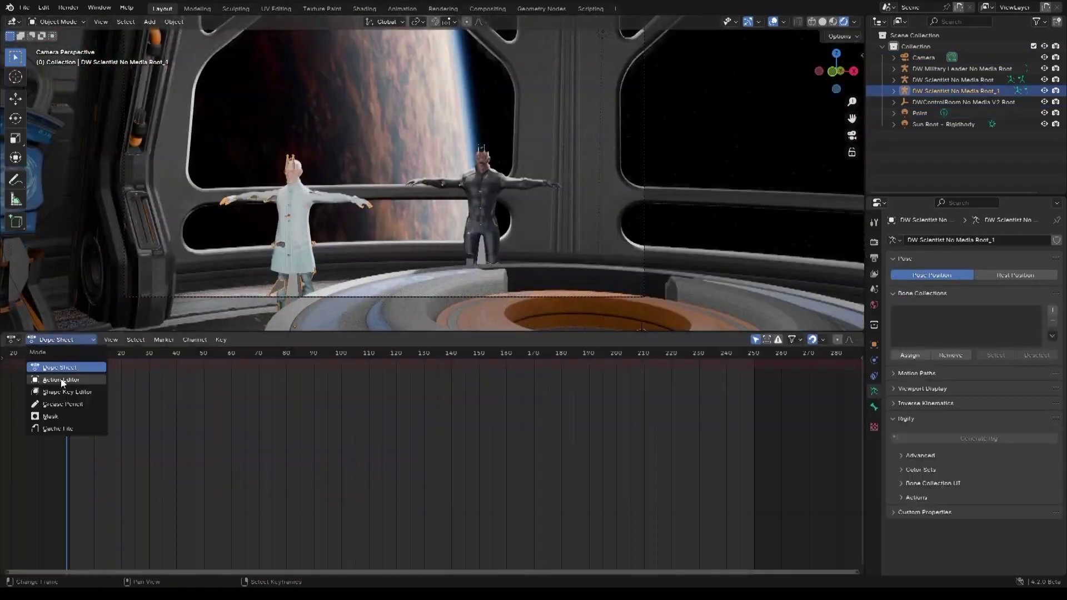
left_click(874, 242)
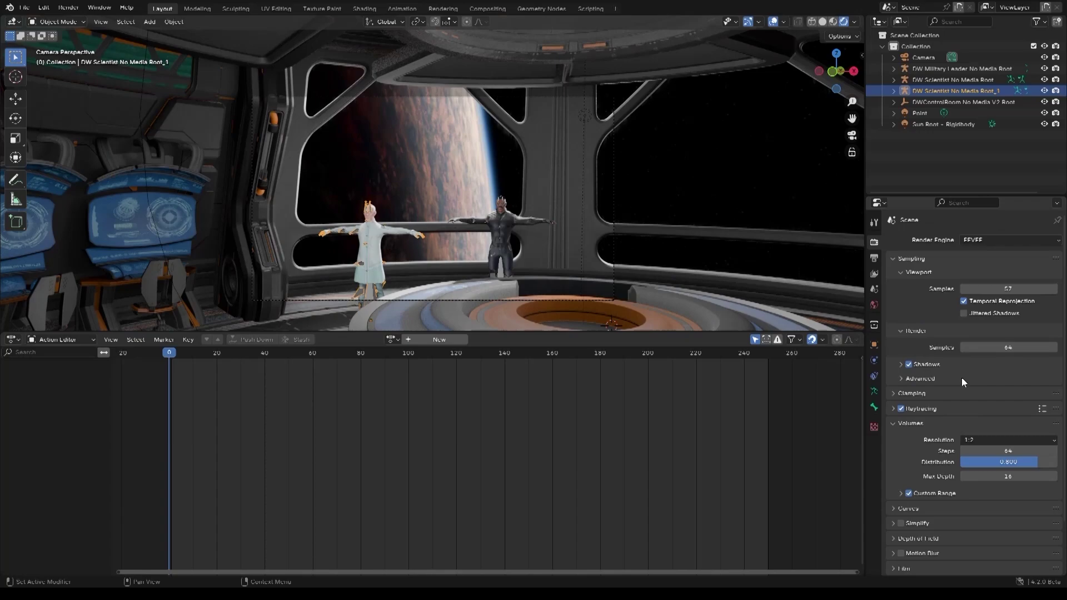
key("ctrl+z")
key("ctrl+z")
key("ctrl+z")
Step: Add a blue point light near the seats and duplicate it along the Y axis
key("shift+a")
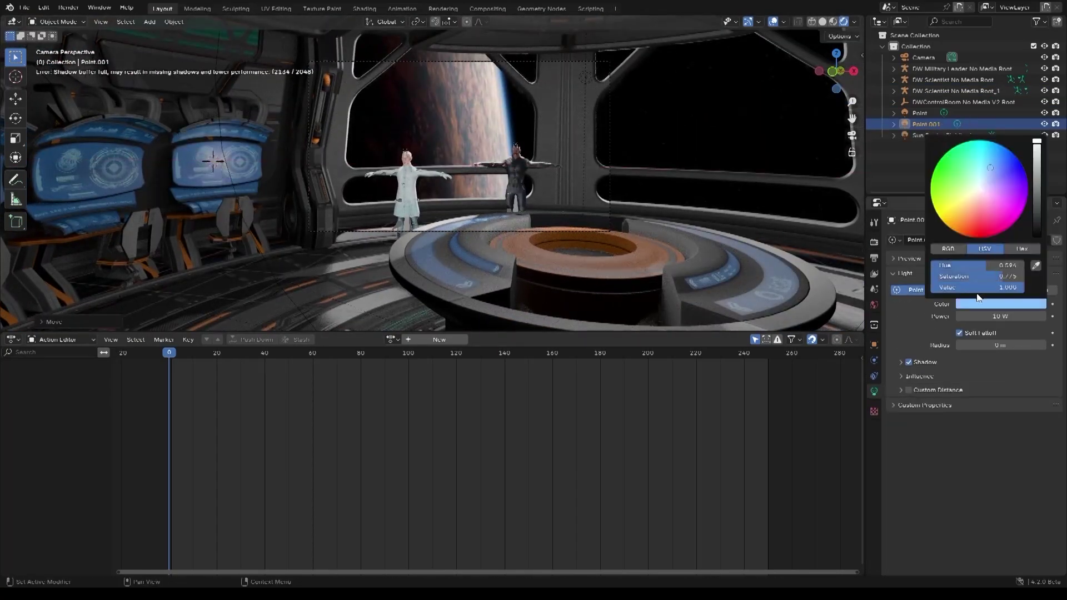
key("g")
key("shift+d")
key("y")
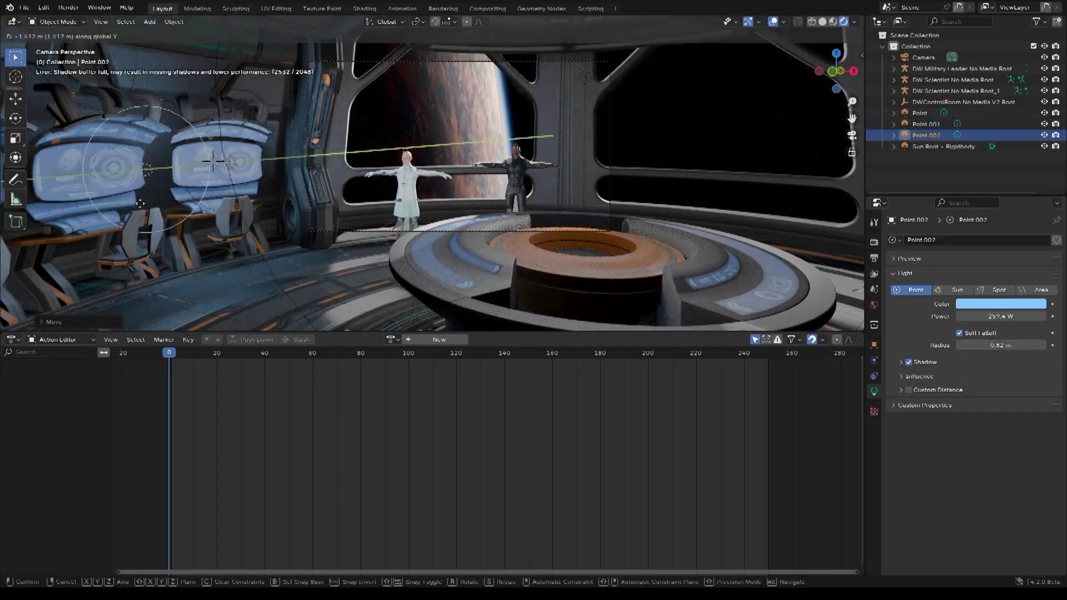